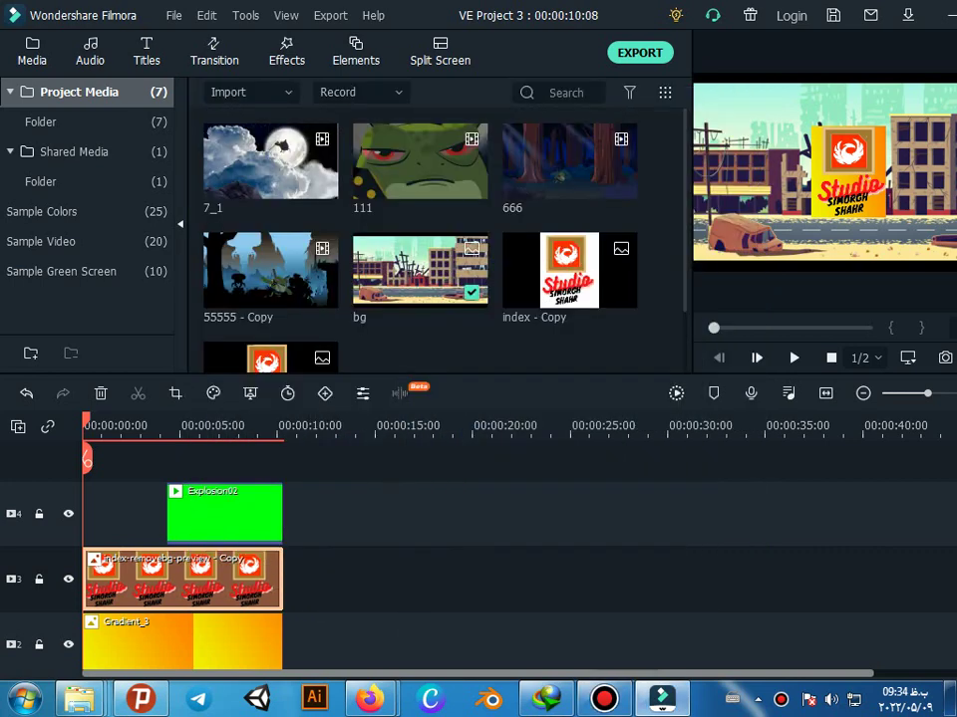
- Delete clips 111, 55555 - Copy, 666 and 7_1, keeping bg, index - Copy and index-removebg-preview
mouse_move(86, 423)
mouse_down()
mouse_move(335, 422)
mouse_move(87, 423)
mouse_up()
scroll(478, 558, up, 1)
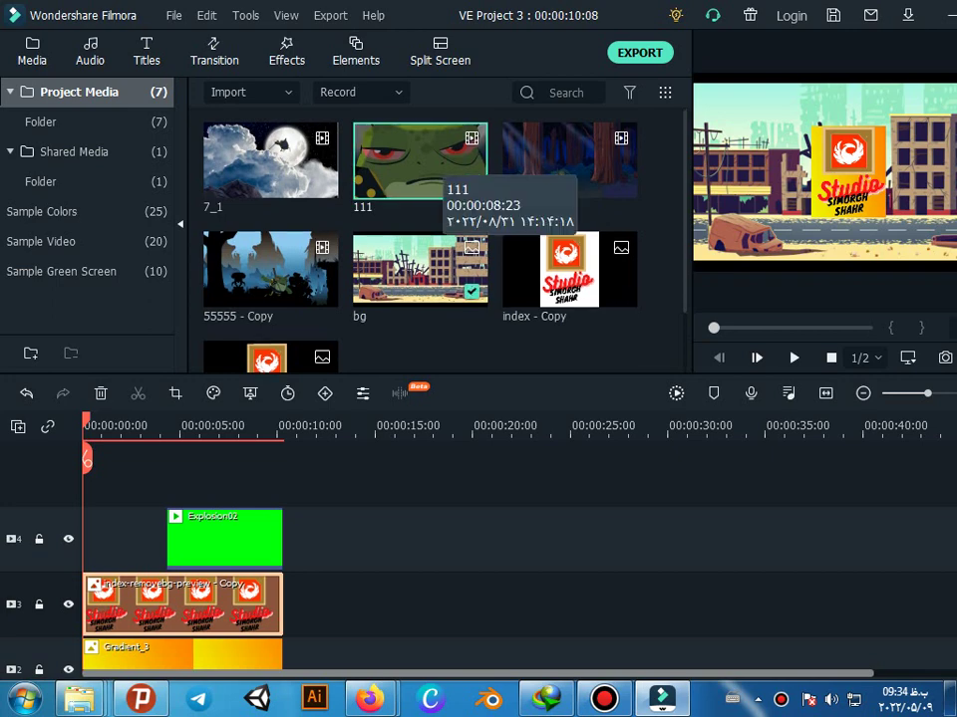
key(Delete)
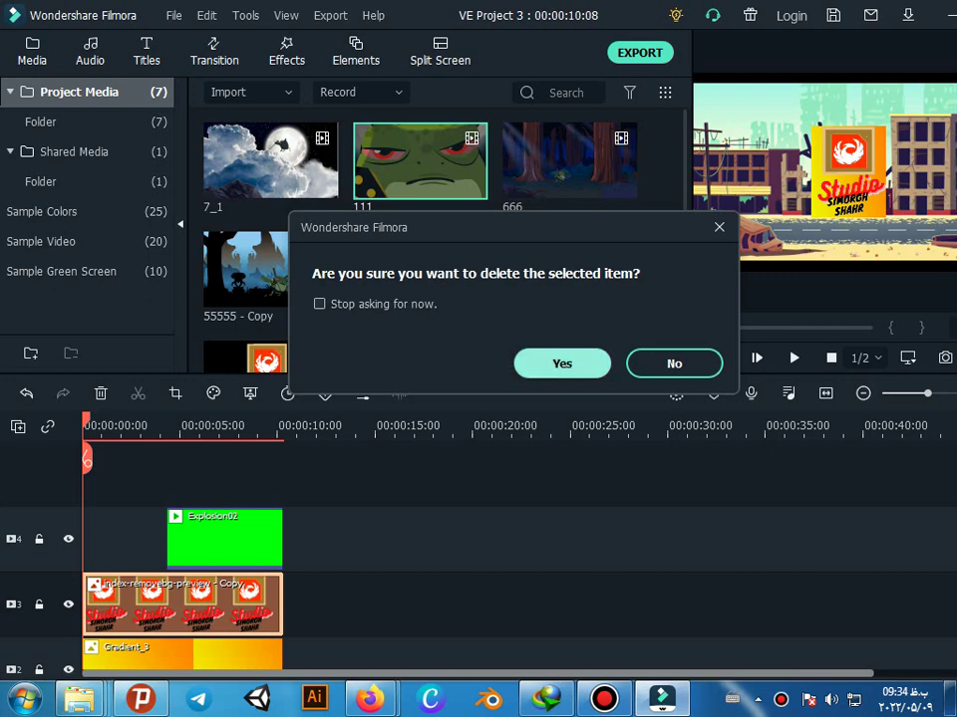
key(Return)
click(567, 160)
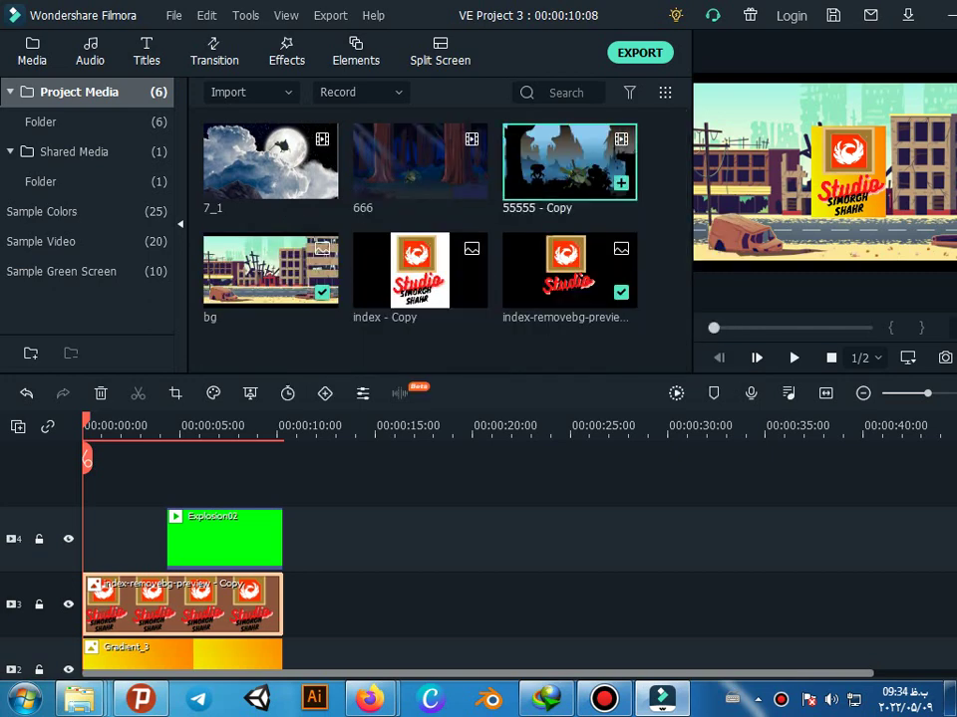
key(Delete)
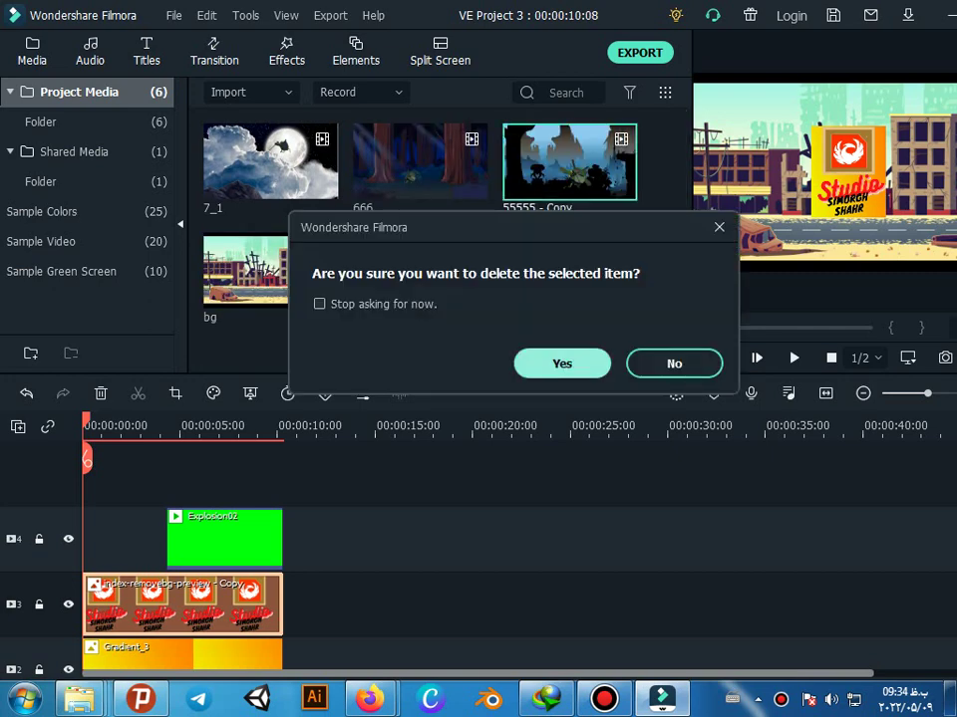
key(Return)
key(Delete)
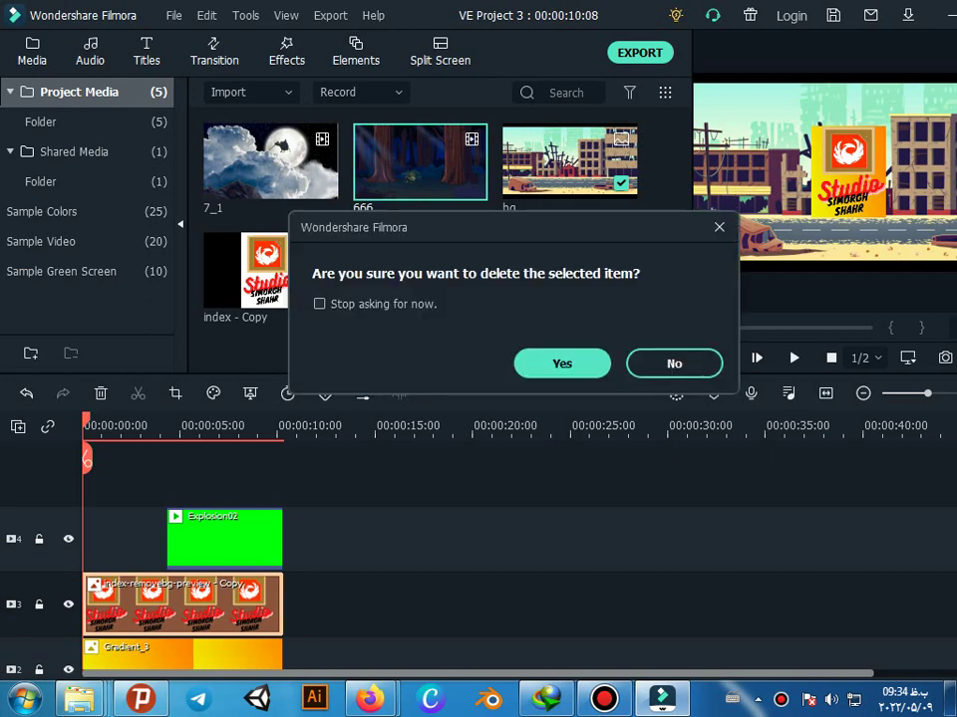
key(Return)
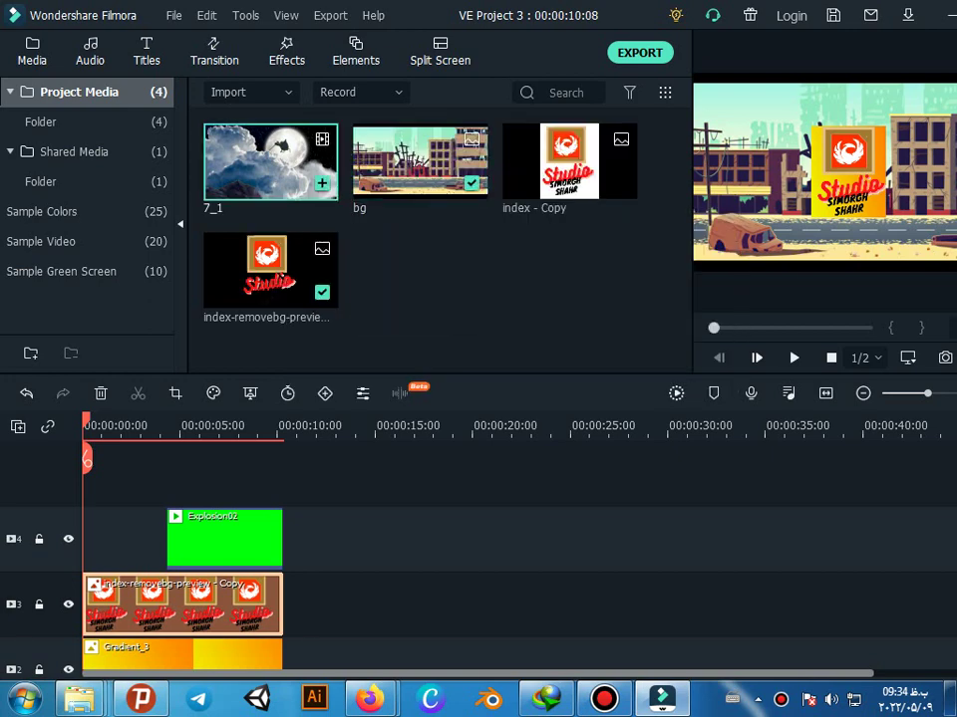
key(Delete)
key(Return)
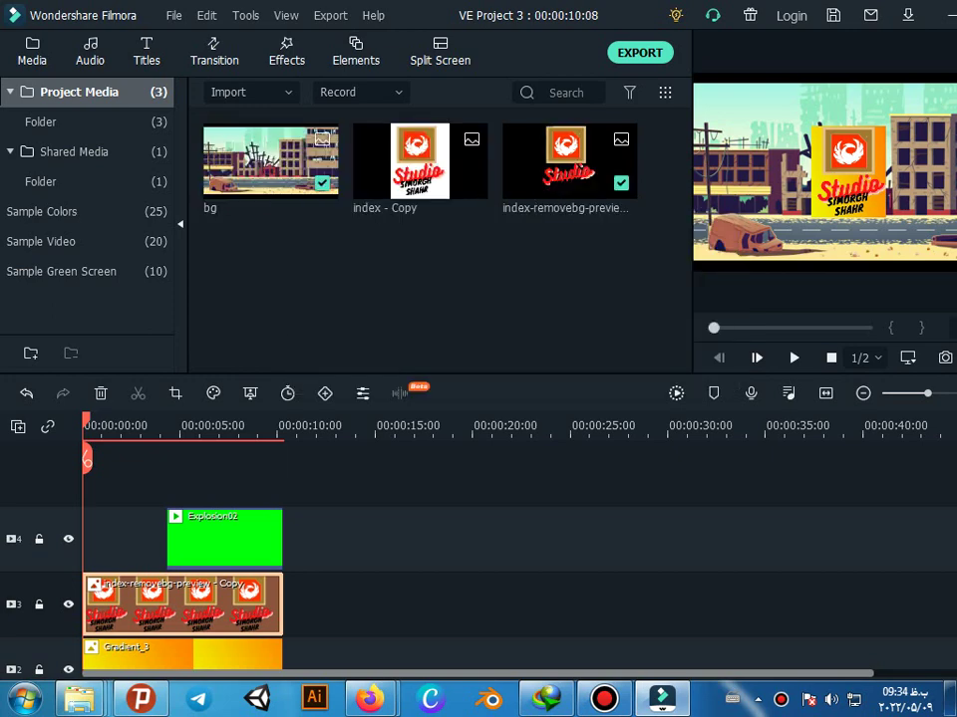
drag(183, 604, 232, 520)
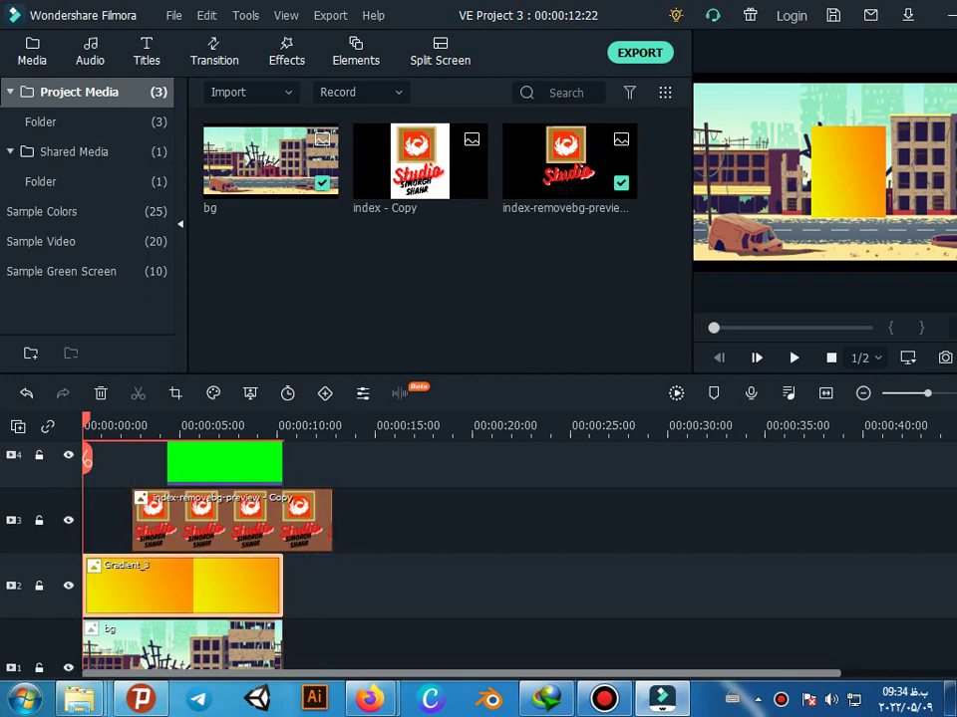
drag(230, 520, 180, 520)
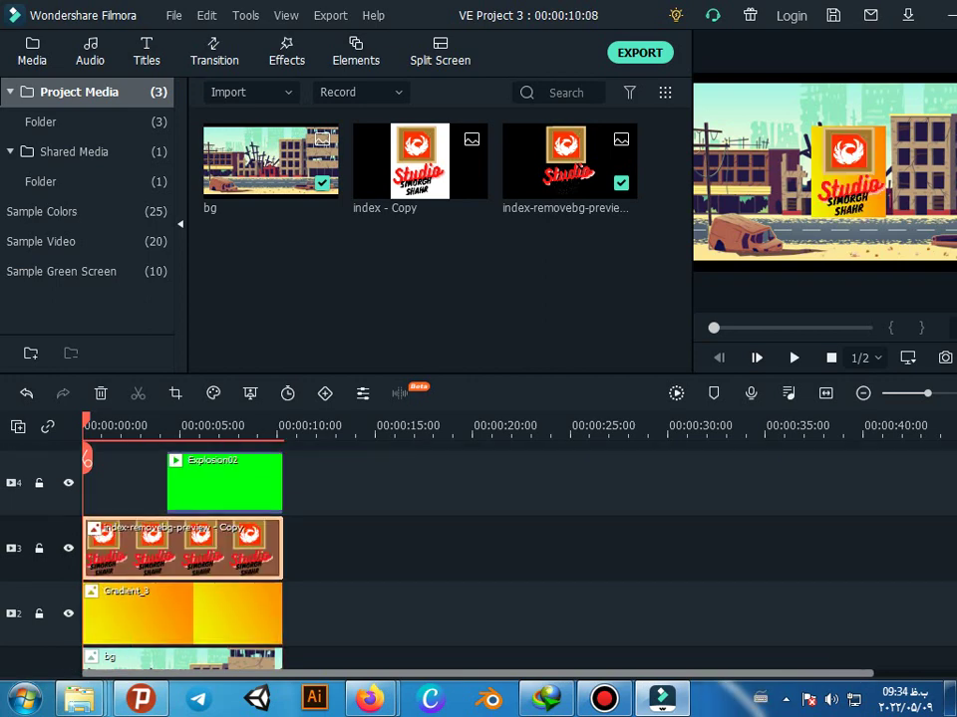
click(224, 543)
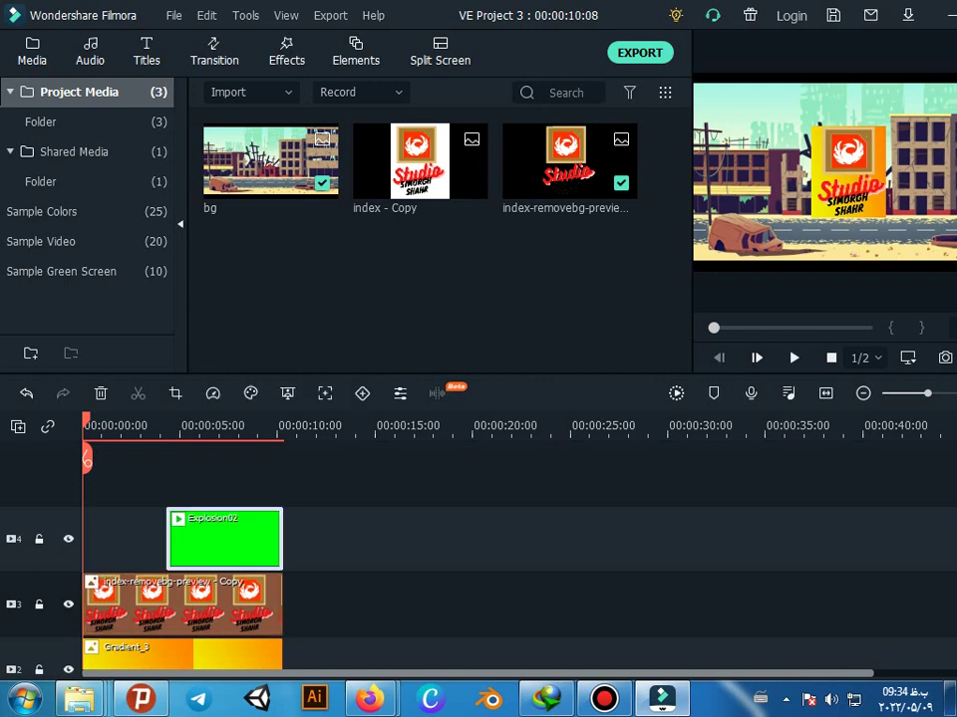
- Drag the green-screen bullet video from the desktop into Filmora's Project Media
key(super+d)
click(619, 119)
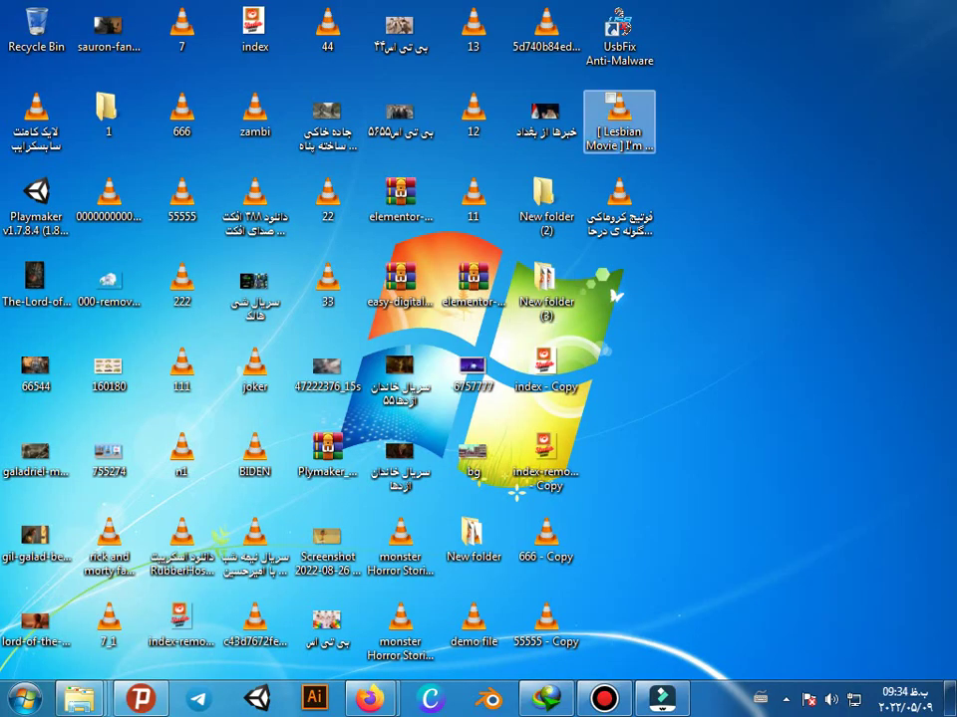
click(619, 206)
drag(619, 206, 698, 698)
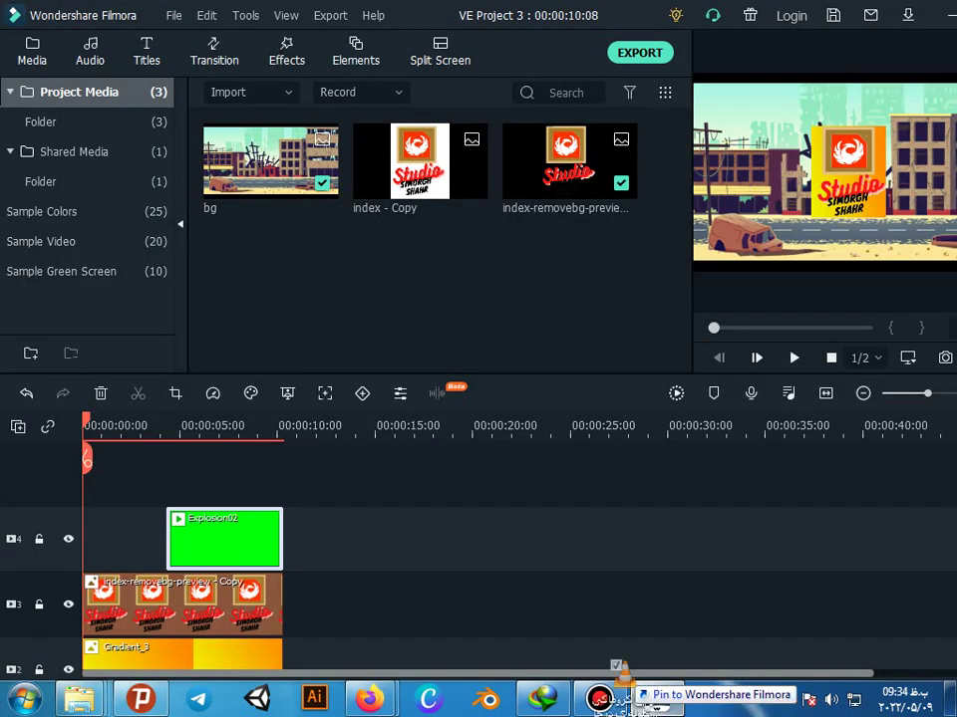
mouse_move(697, 698)
mouse_down()
mouse_move(189, 501)
mouse_move(202, 415)
mouse_move(289, 269)
mouse_up()
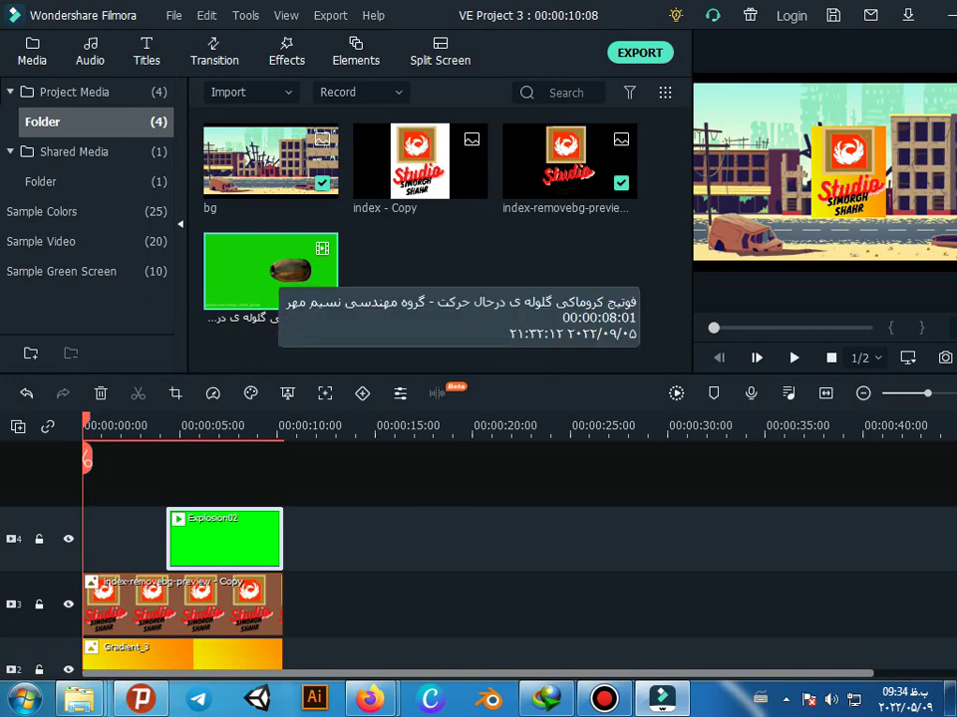
- Place the bullet clip on a new track 5 at 0:00, above Explosion02
mouse_move(269, 271)
mouse_down()
mouse_move(244, 473)
mouse_move(159, 473)
mouse_up()
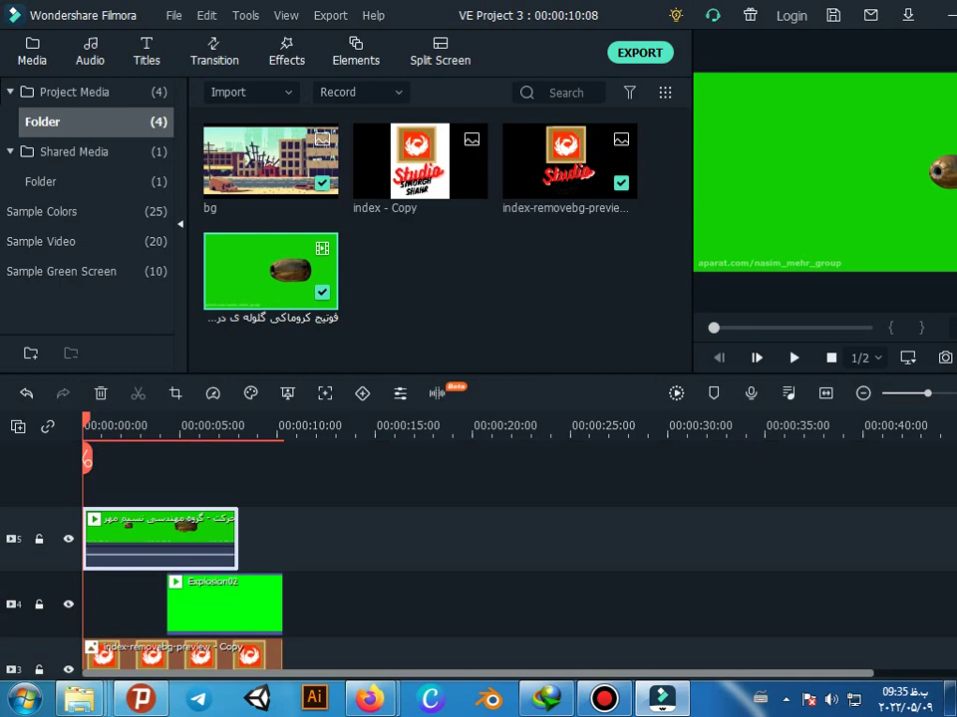
mouse_move(217, 550)
right_click(150, 546)
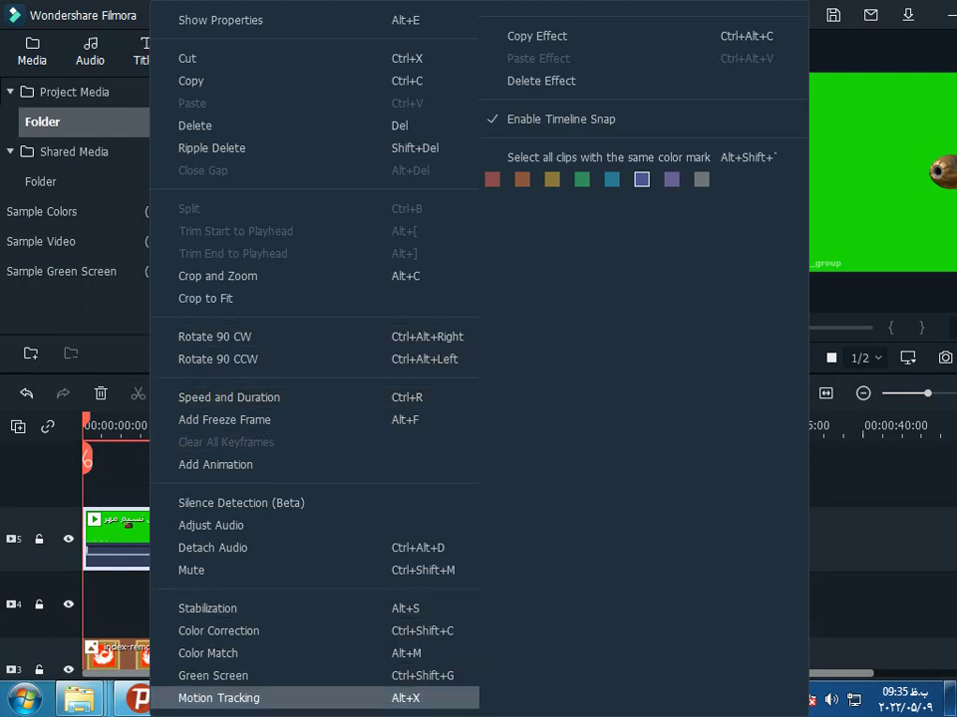
- Apply Green Screen chroma key to the bullet clip with Offset 36
key(Escape)
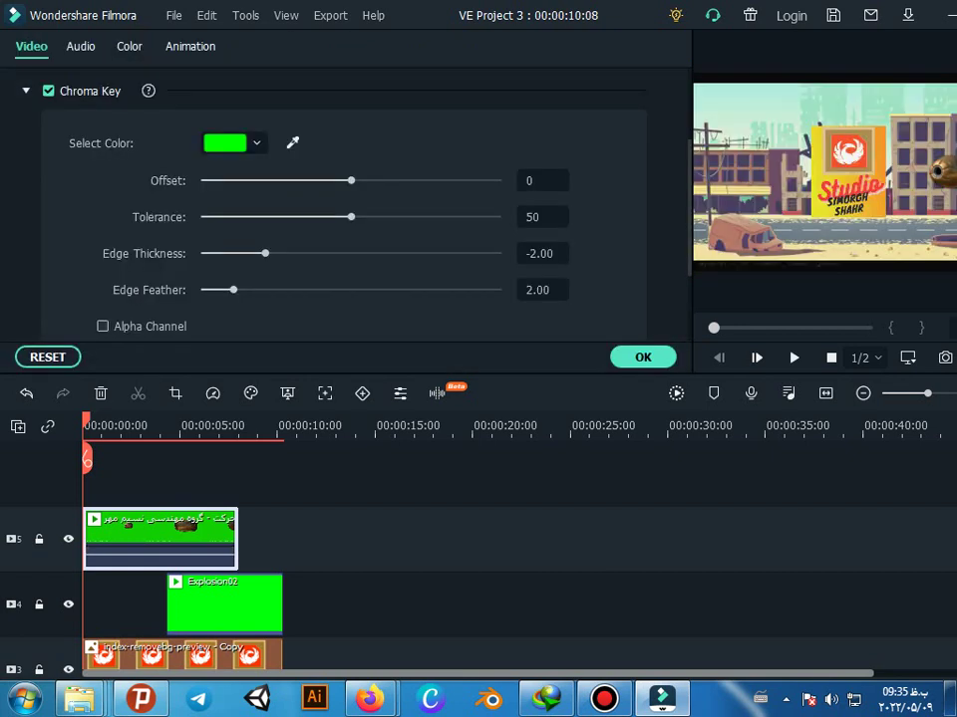
drag(351, 180, 403, 181)
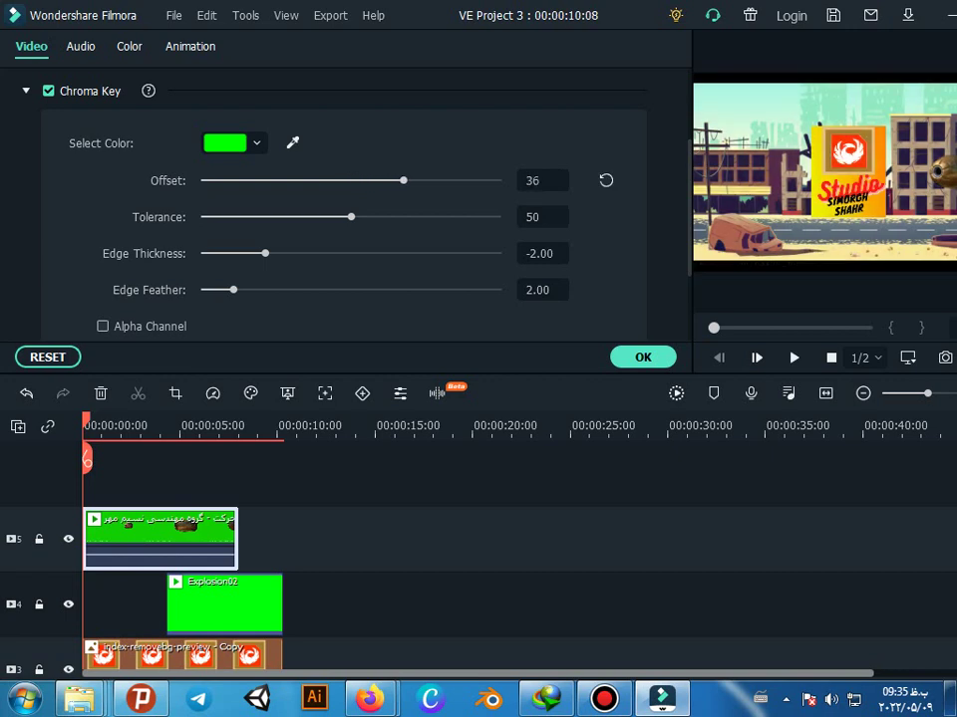
key(Return)
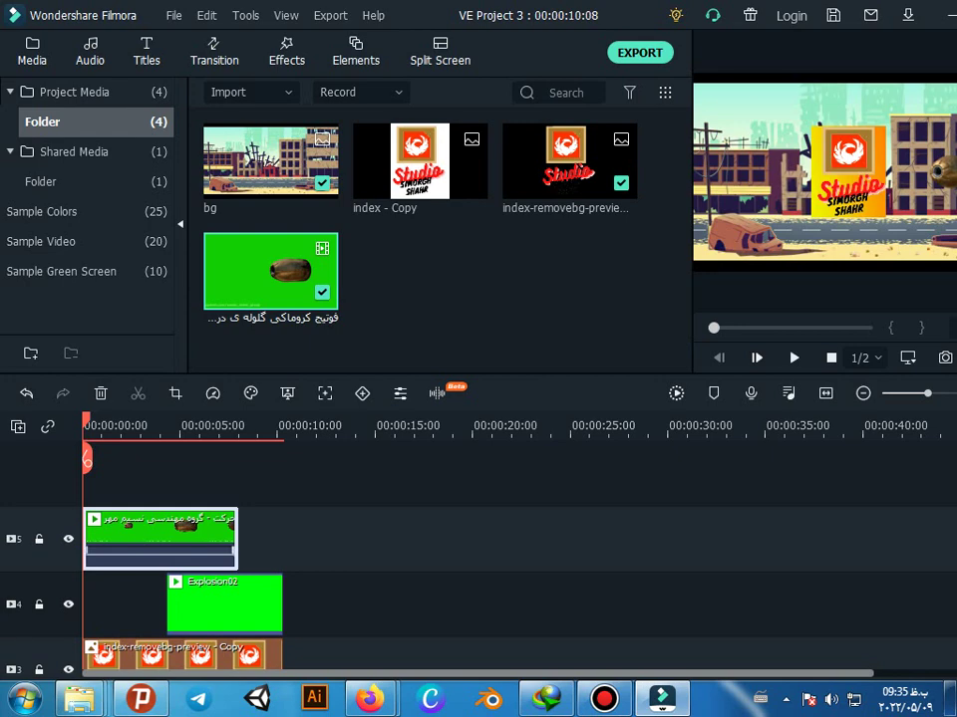
- Scrub the preview to check the keyed bullet over the city, then select the bullet clip
drag(87, 459, 182, 459)
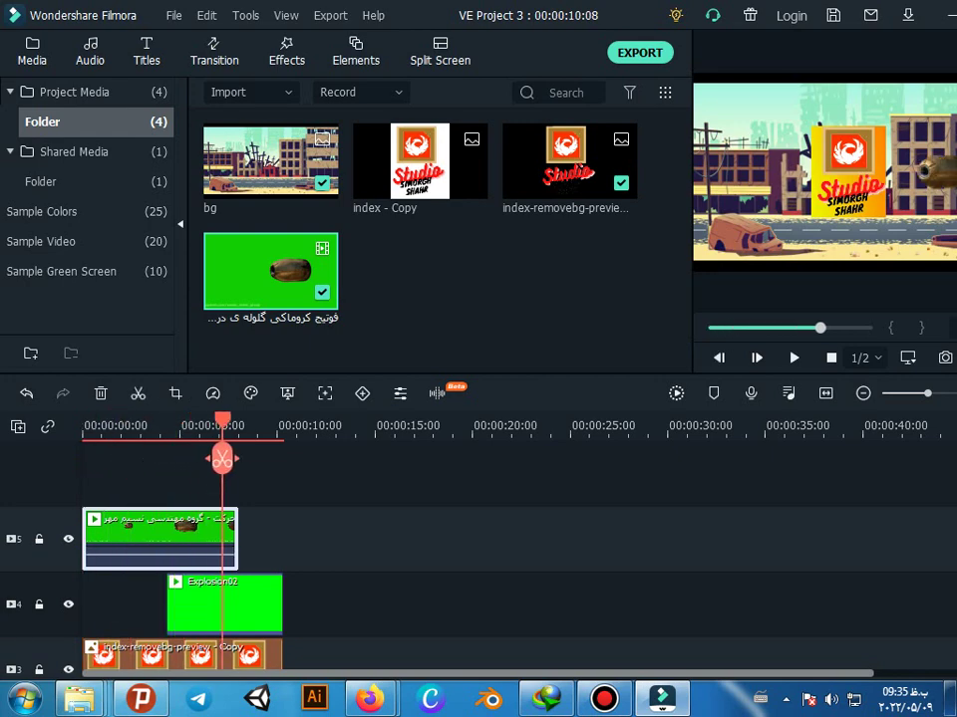
mouse_move(182, 459)
mouse_down()
mouse_move(259, 459)
mouse_move(85, 458)
mouse_up()
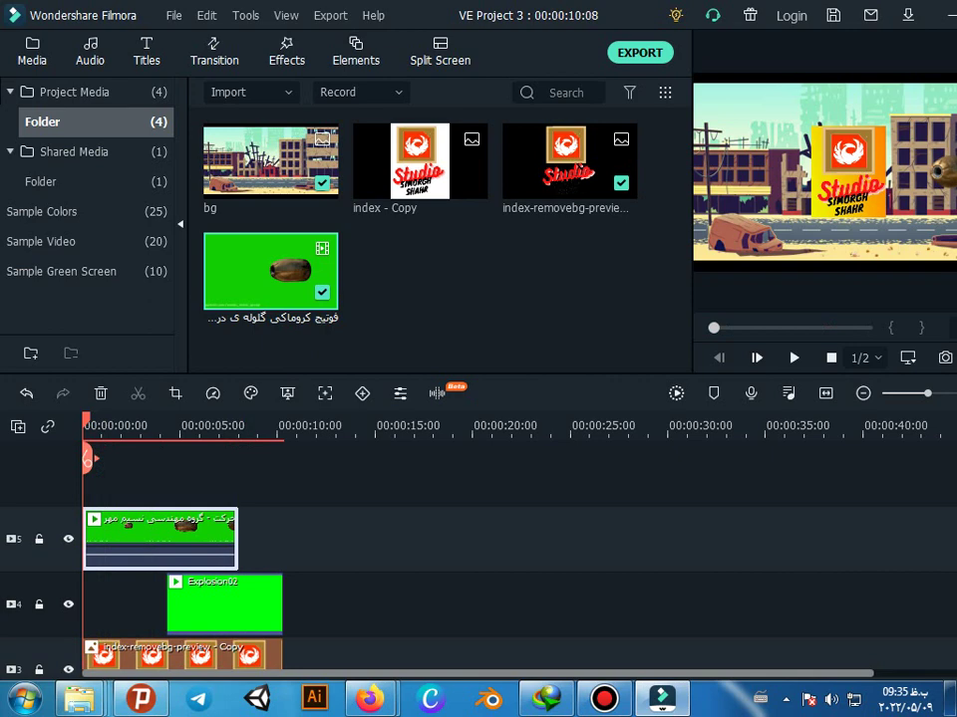
drag(86, 458, 236, 458)
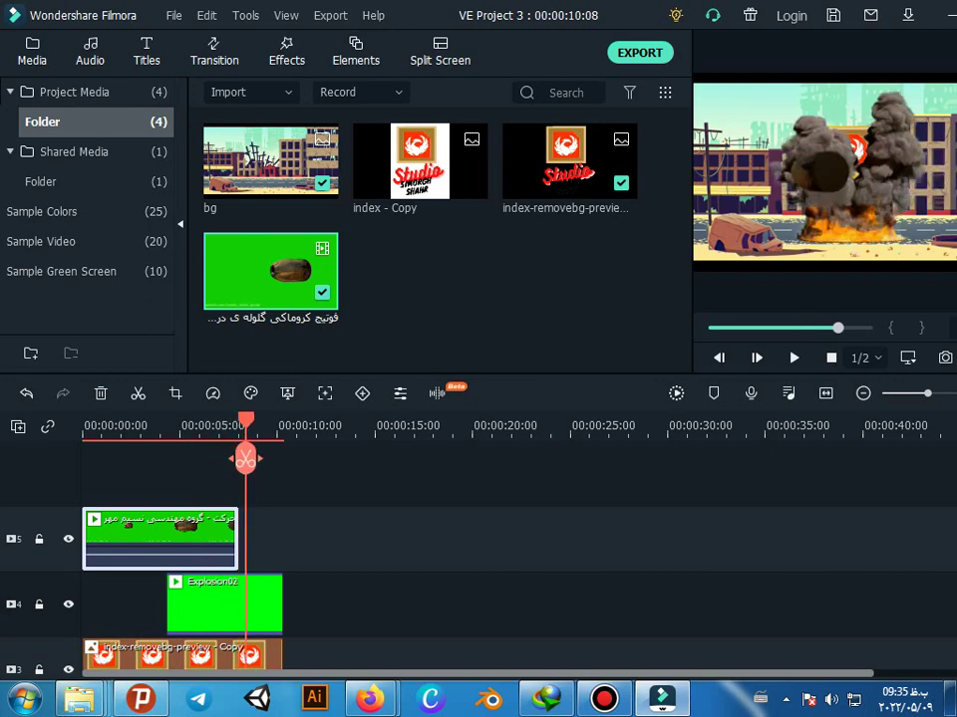
mouse_move(236, 458)
mouse_down()
mouse_move(283, 459)
mouse_move(88, 458)
mouse_up()
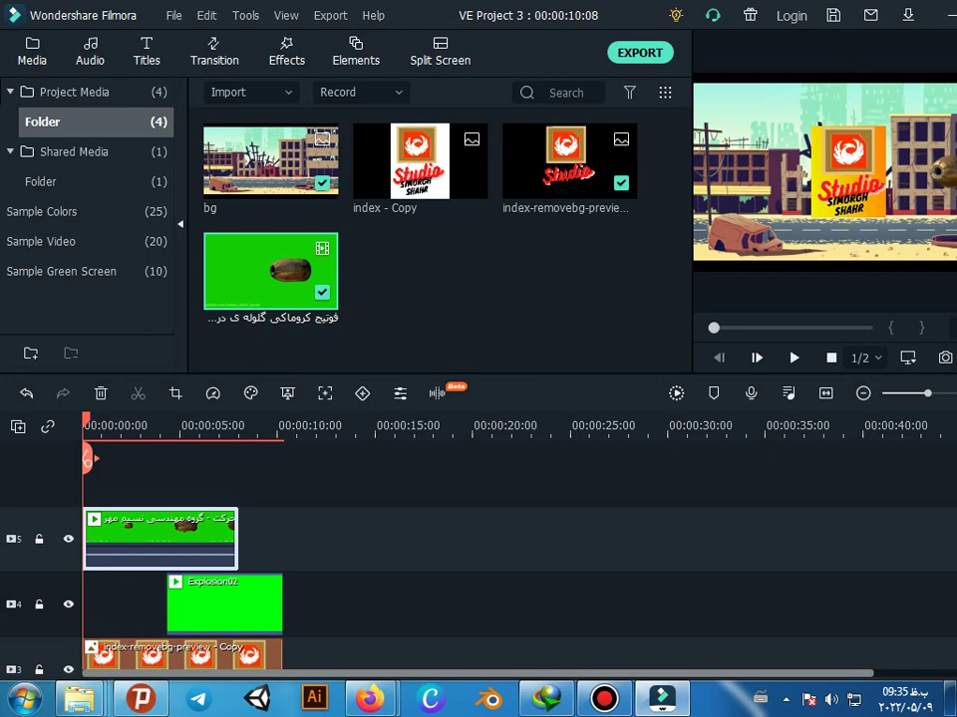
key(Escape)
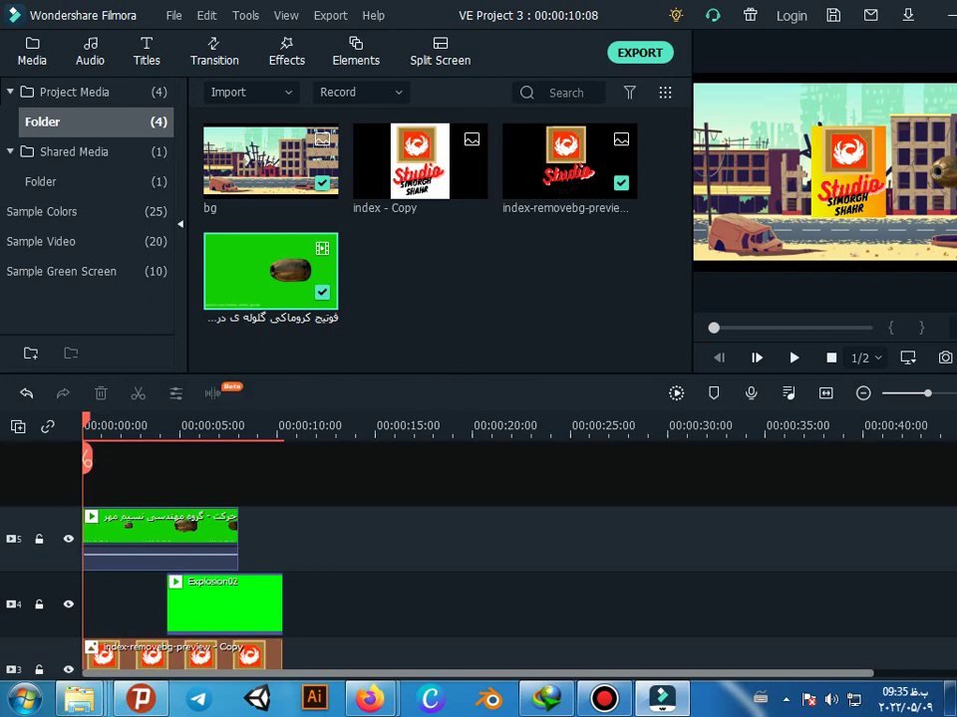
click(159, 538)
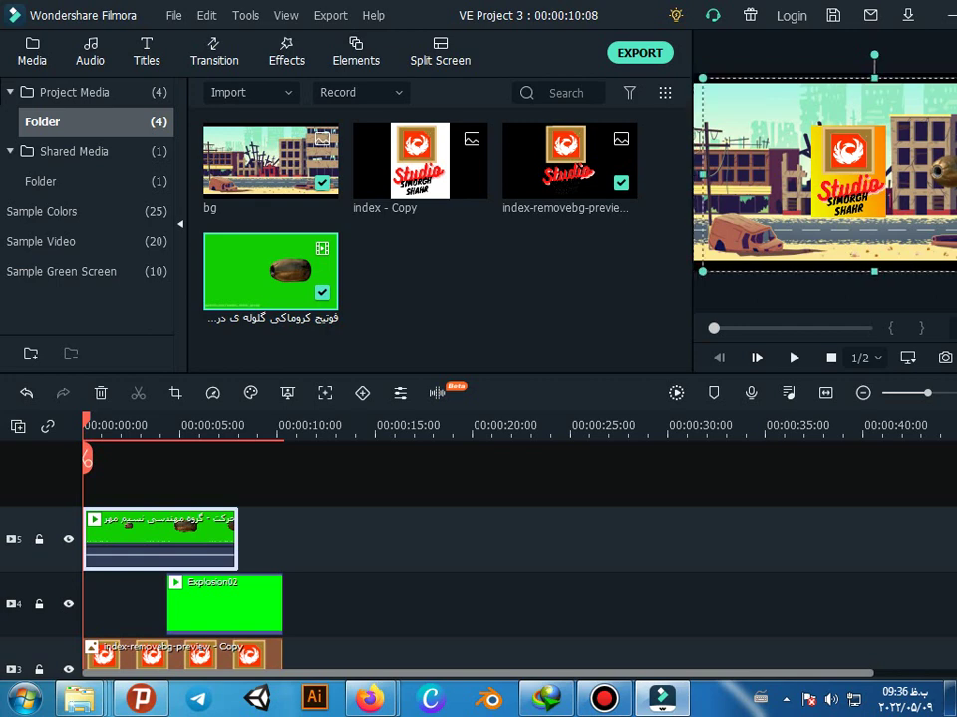
- Scale the bullet clip down in the preview and restore Filmora to a smaller window
drag(694, 72, 771, 117)
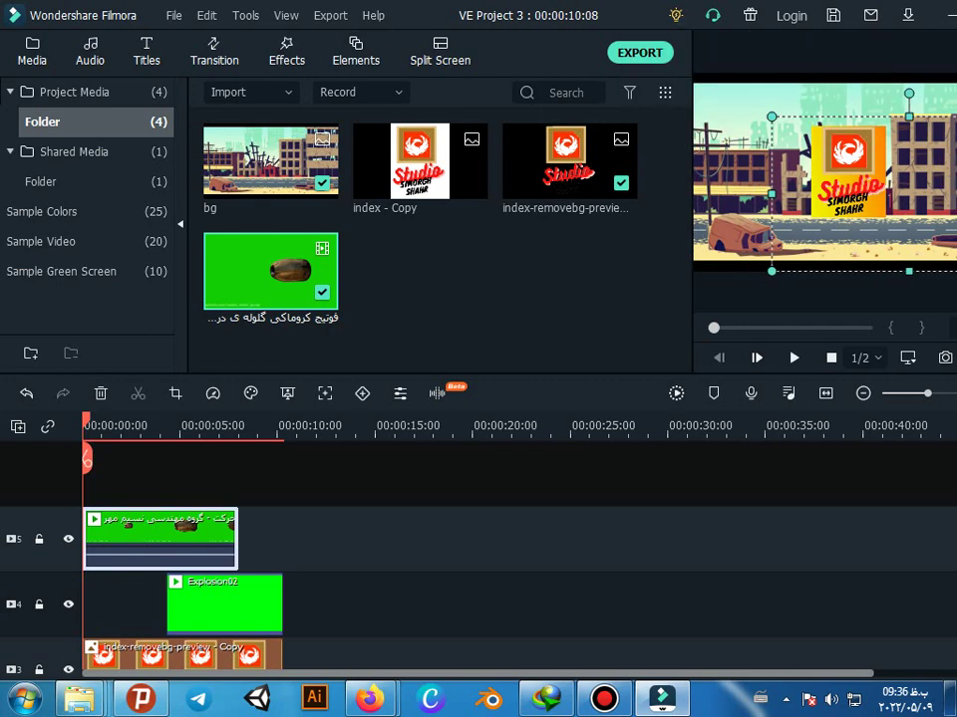
key(super+Down)
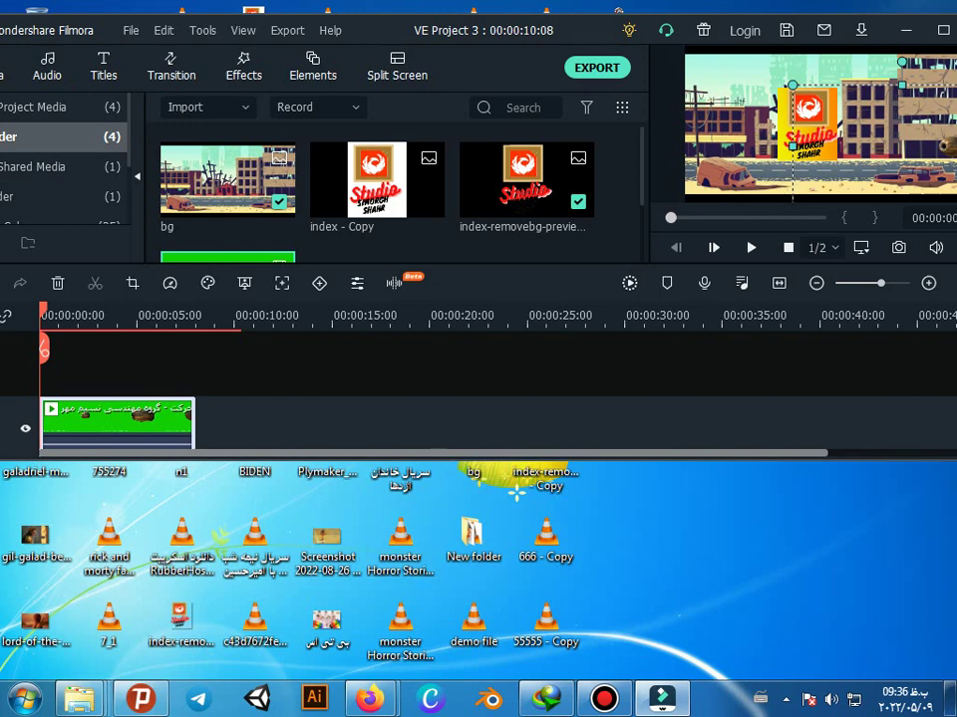
- Play and scrub the intro to check the explosion, then maximize the Filmora window
key(space)
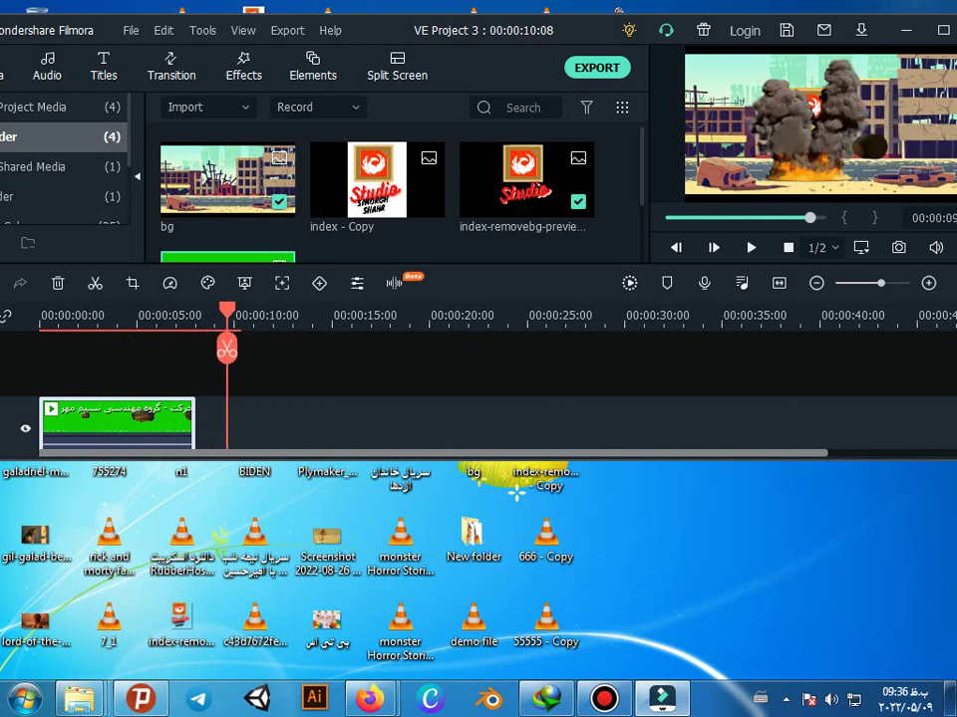
drag(227, 348, 42, 348)
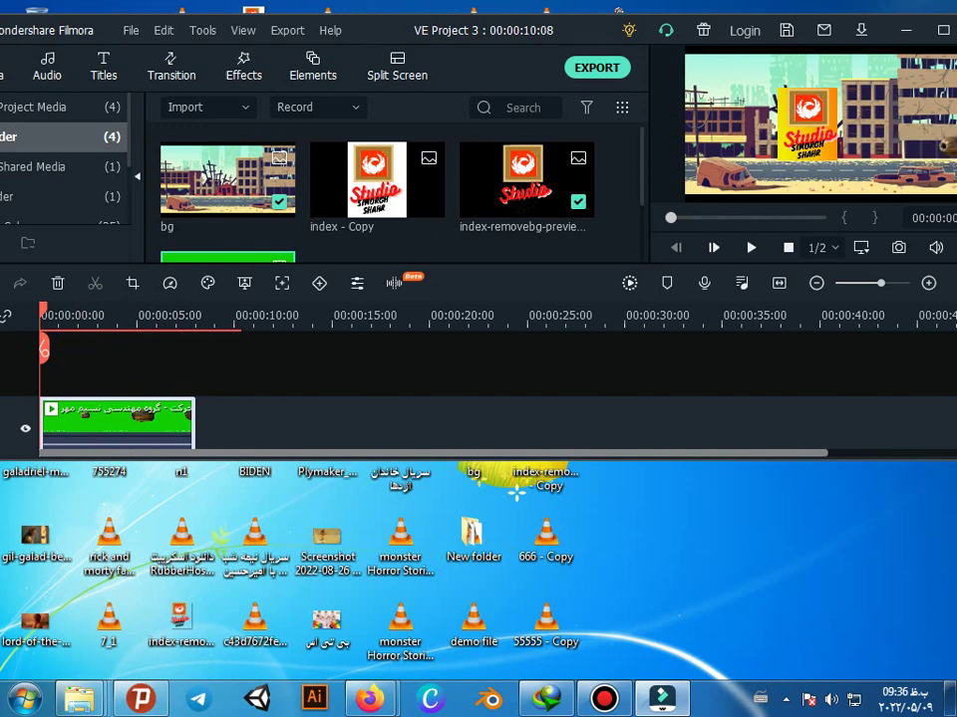
scroll(399, 388, down, 1)
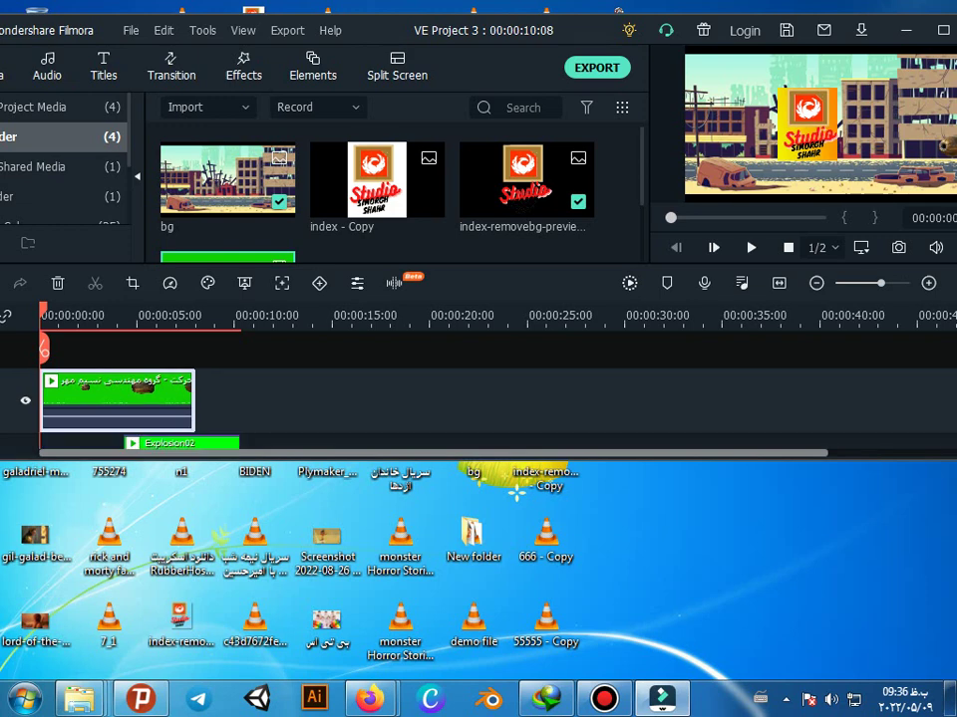
scroll(399, 388, down, 1)
scroll(399, 389, down, 1)
scroll(399, 389, down, 1)
scroll(399, 389, down, 1)
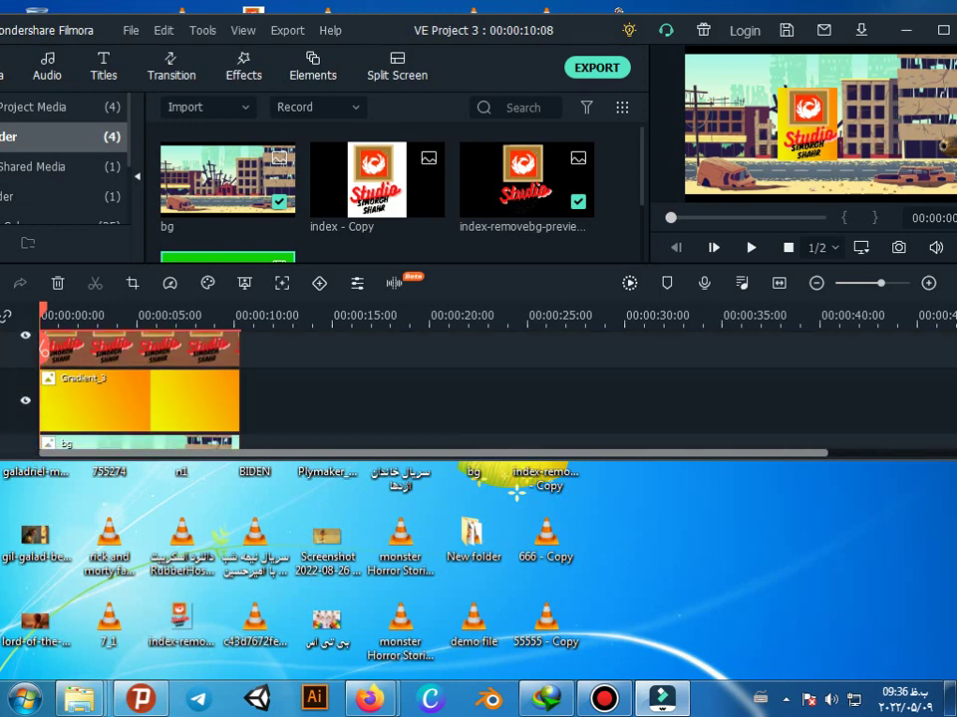
scroll(399, 388, down, 1)
scroll(398, 389, down, 1)
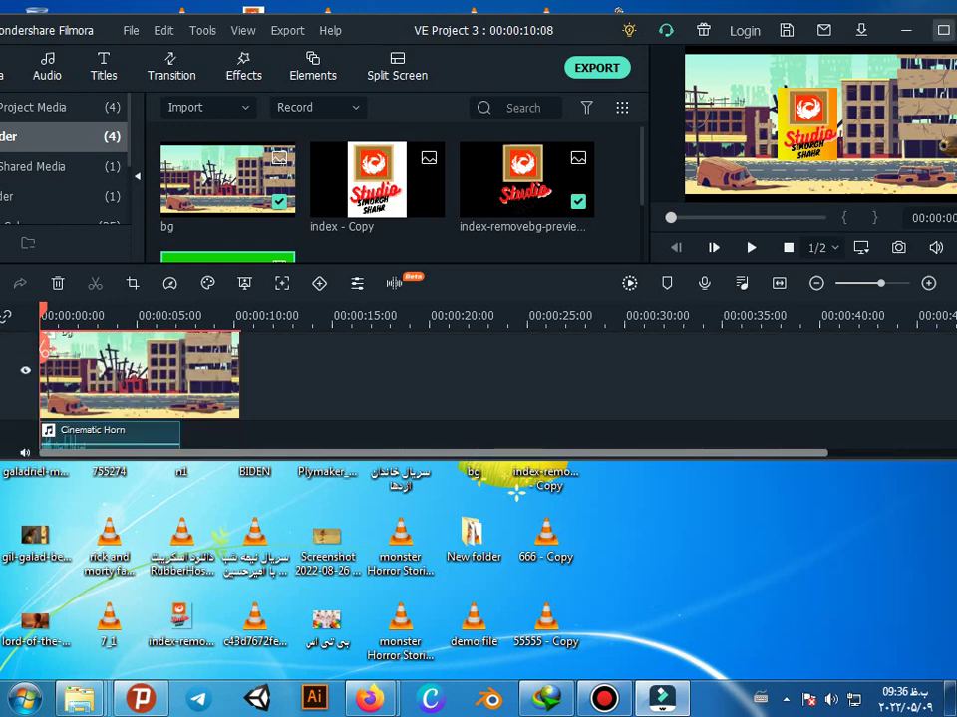
key(super+Up)
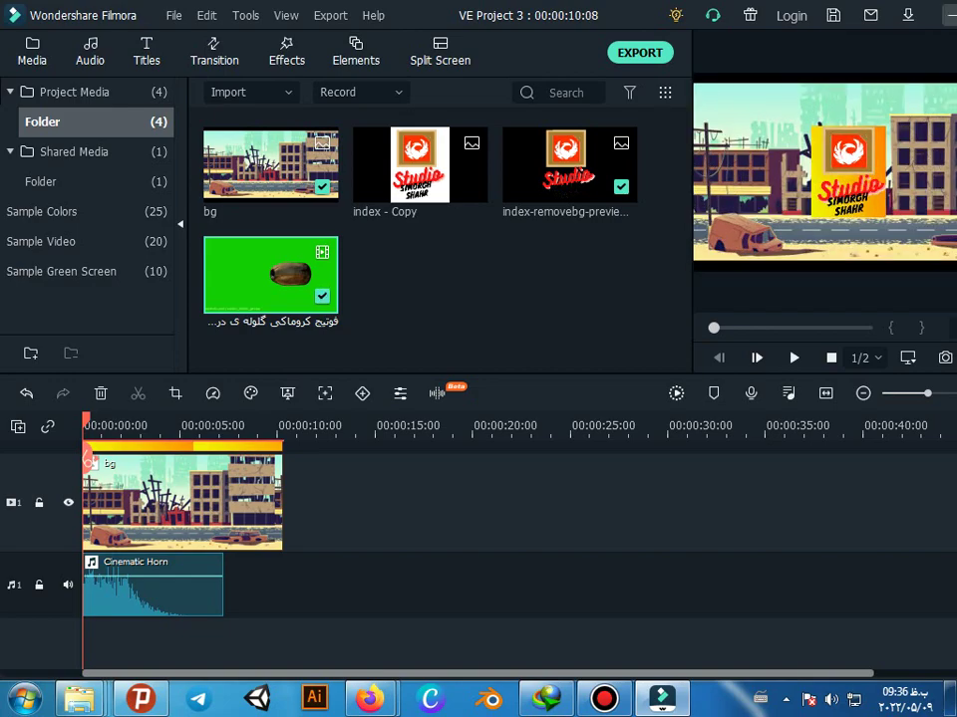
- Carry the like-comment-subscribe video from the desktop over to the Filmora window
key(super+d)
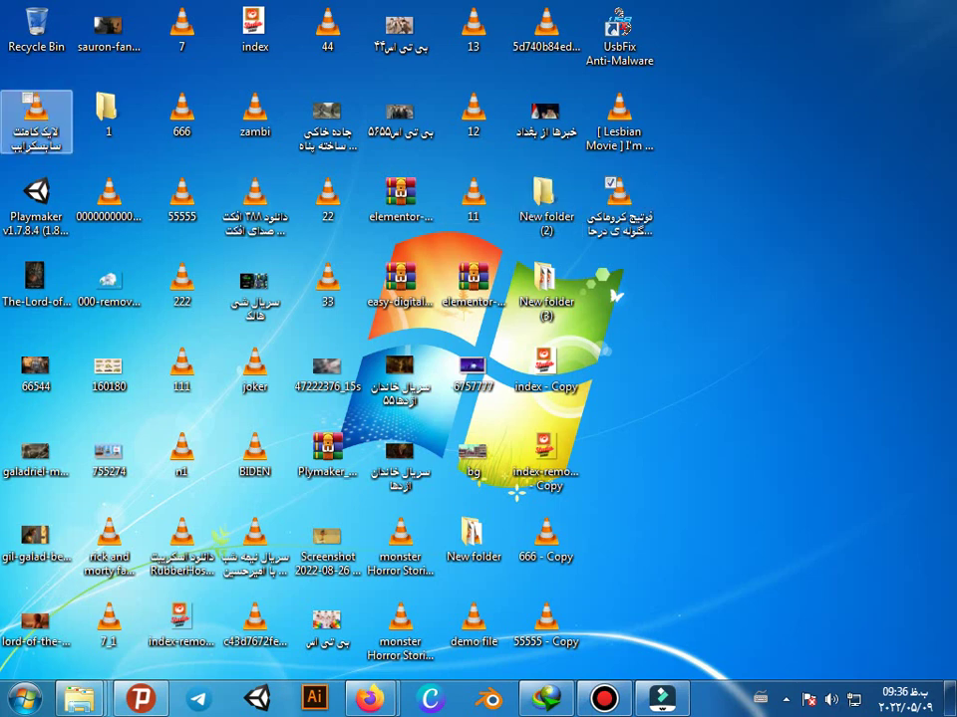
drag(36, 120, 620, 697)
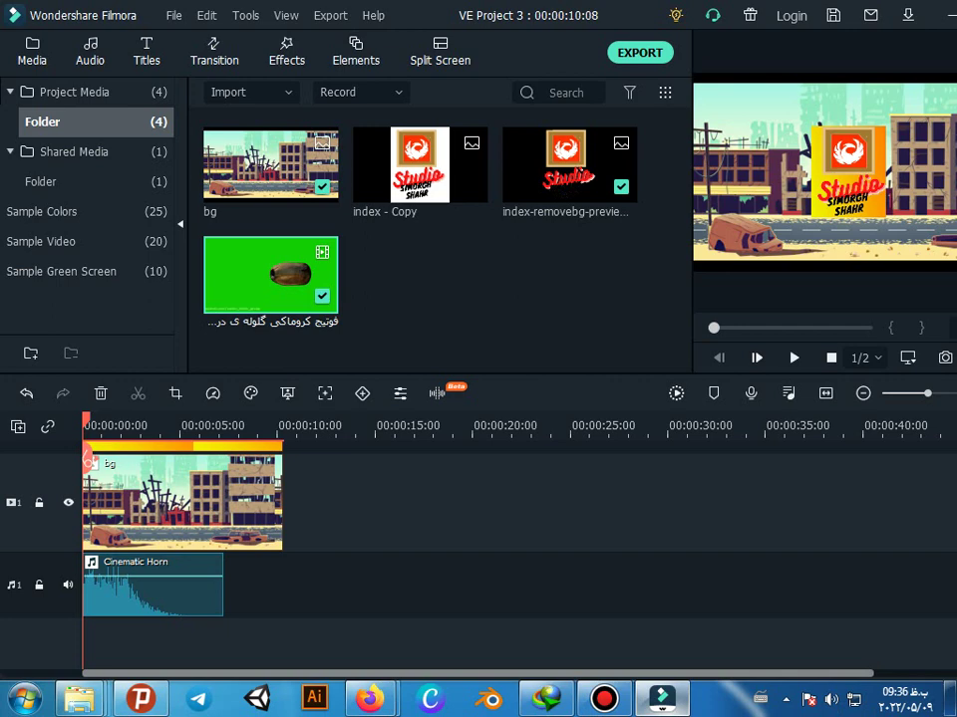
mouse_move(620, 697)
mouse_down()
mouse_move(177, 407)
mouse_move(444, 264)
mouse_up()
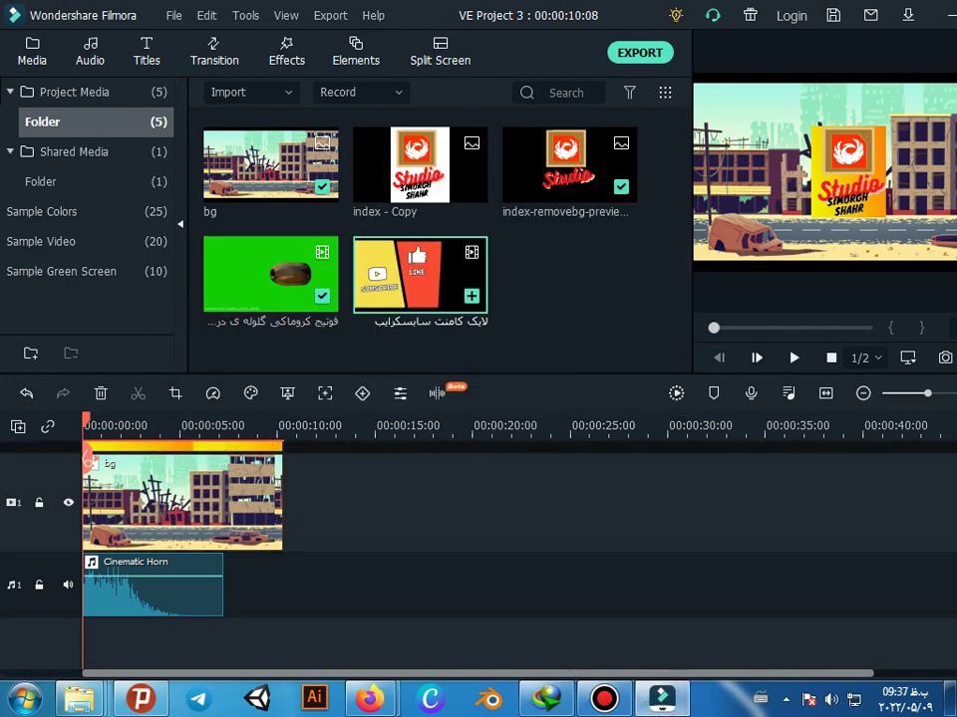
- Put the subscribe clip on track 1 right after bg, making the project 00:00:13:08
scroll(478, 538, up, 2)
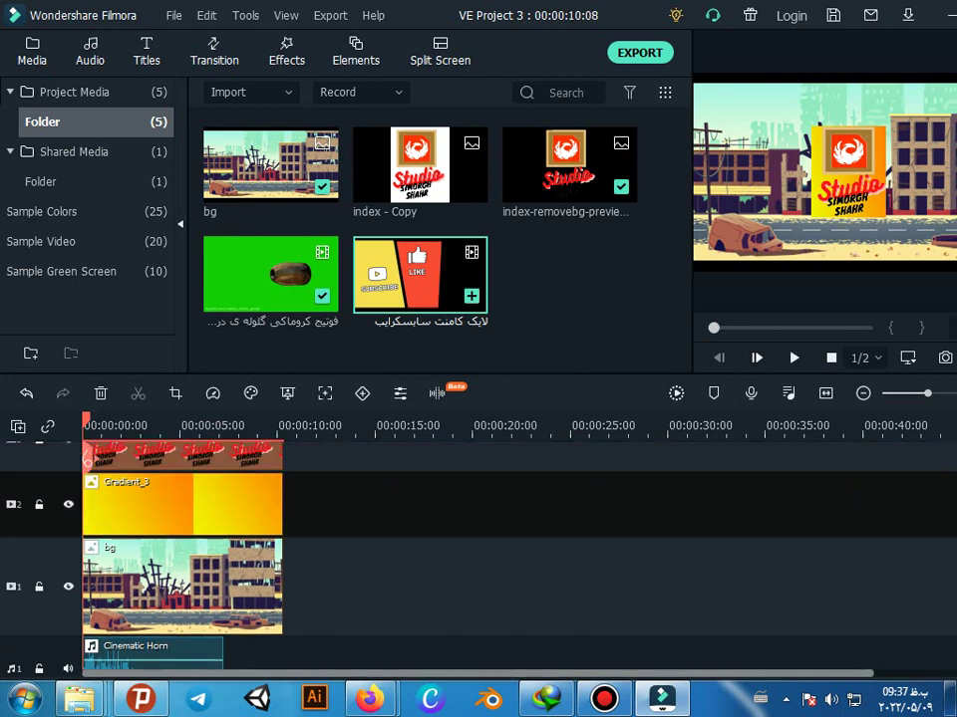
drag(419, 274, 312, 585)
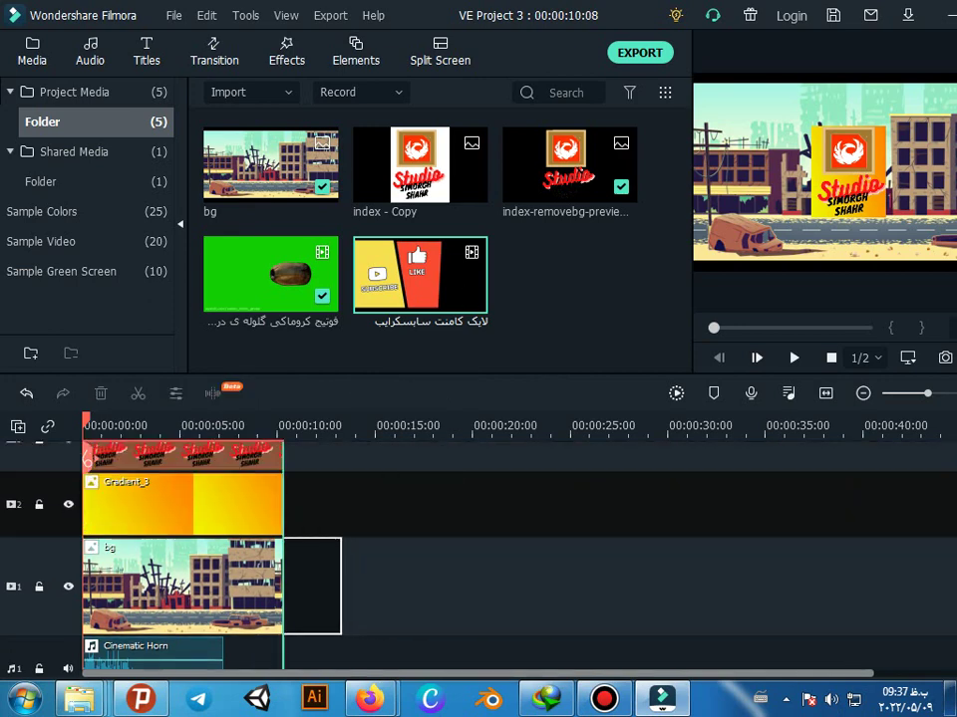
drag(312, 586, 312, 586)
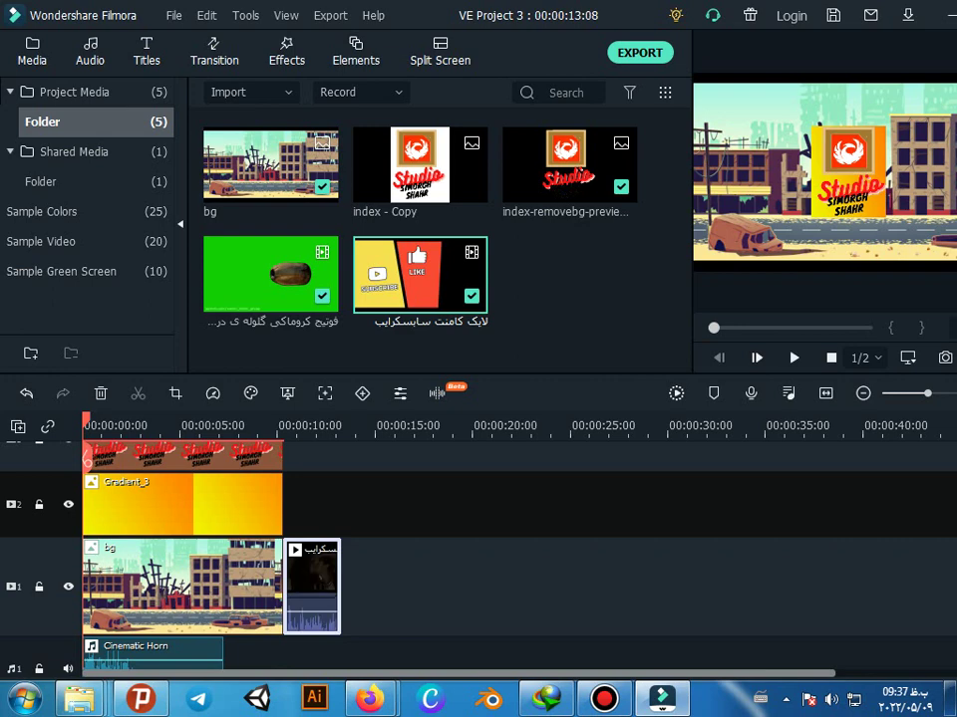
mouse_move(85, 424)
mouse_down()
mouse_move(236, 458)
mouse_move(361, 458)
mouse_move(85, 458)
mouse_up()
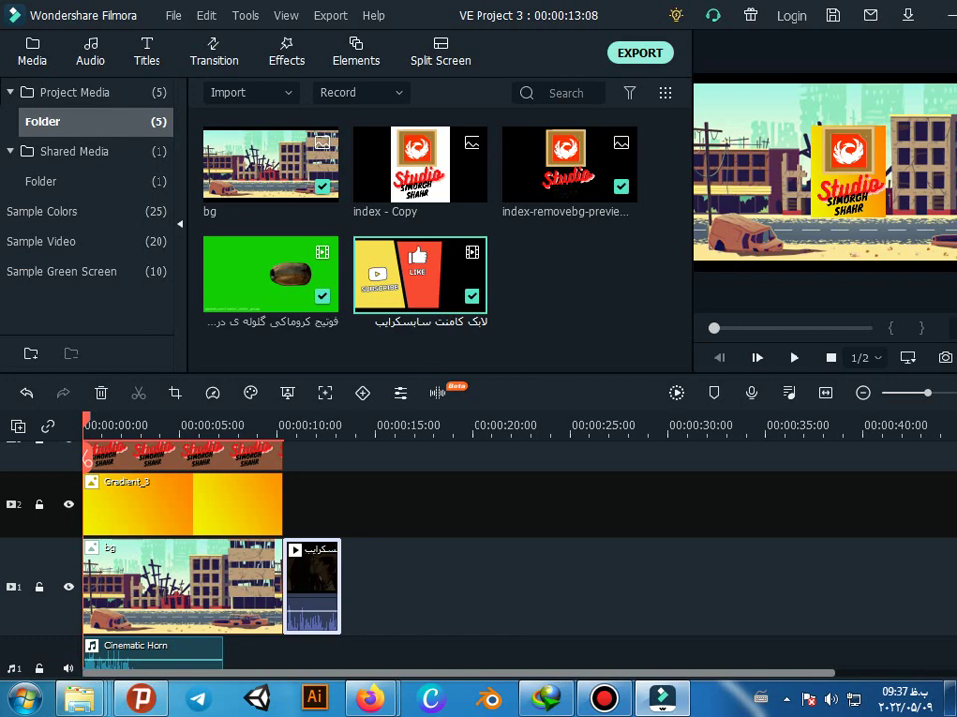
key(ctrl+e)
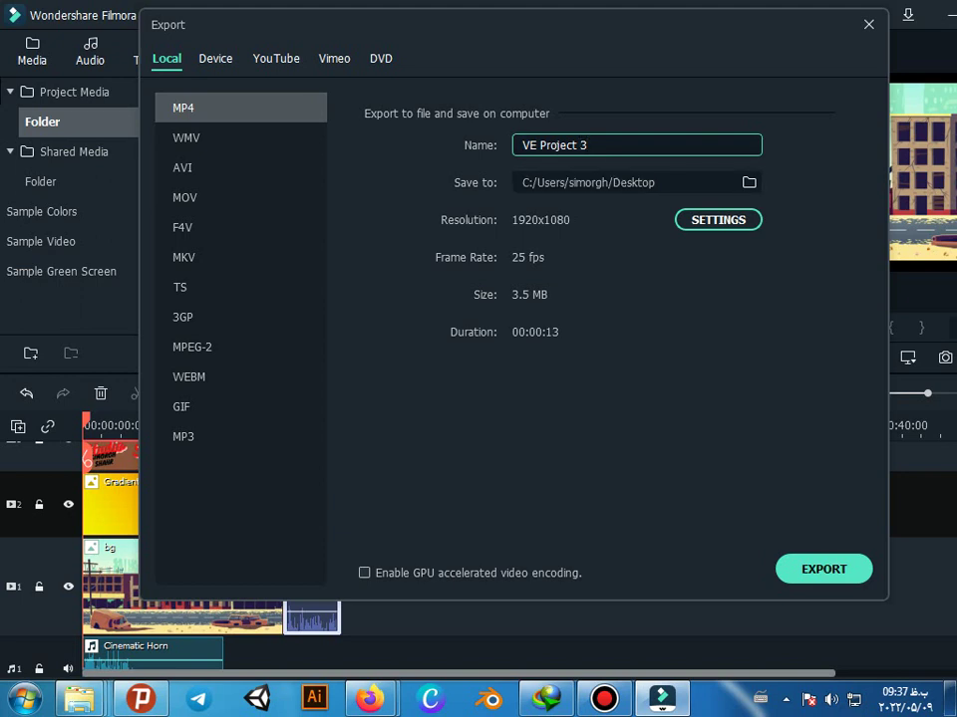
triple_click(583, 146)
triple_click(583, 145)
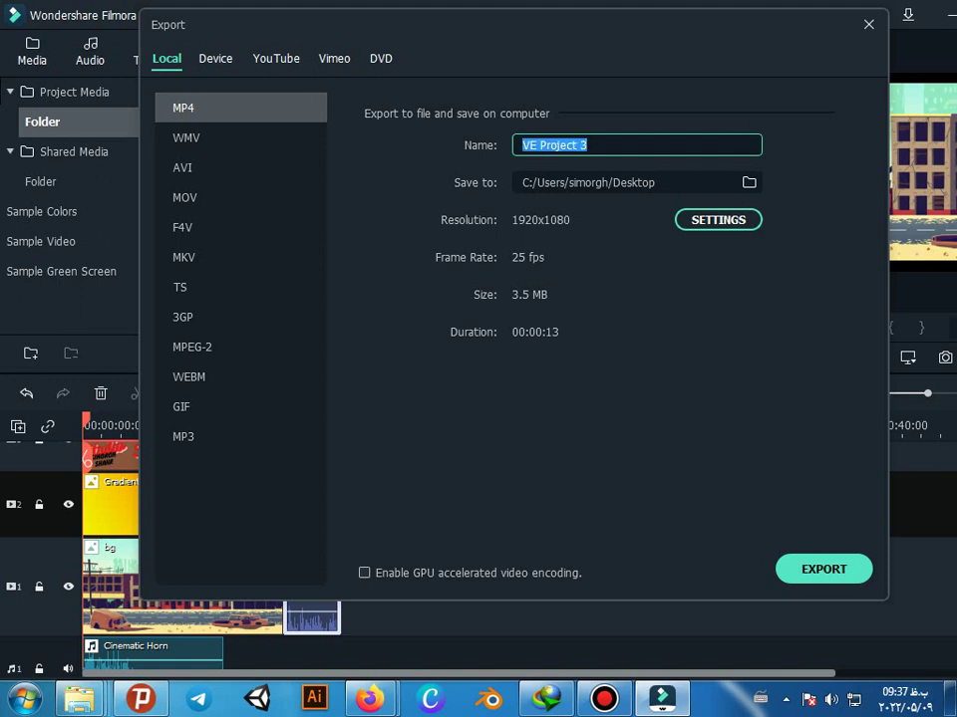
click(759, 698)
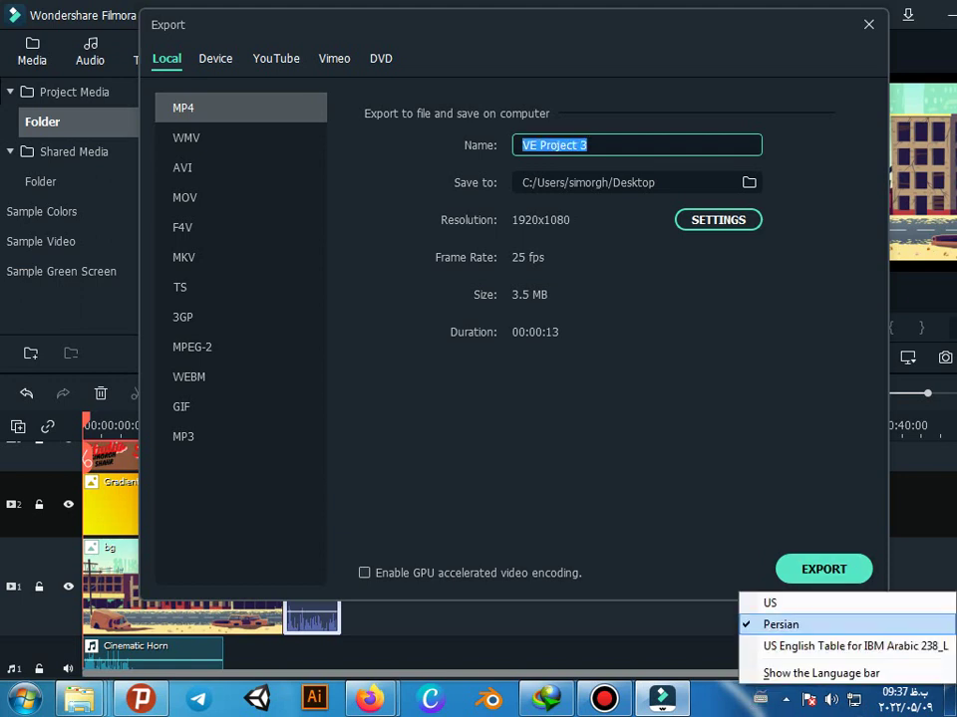
click(769, 603)
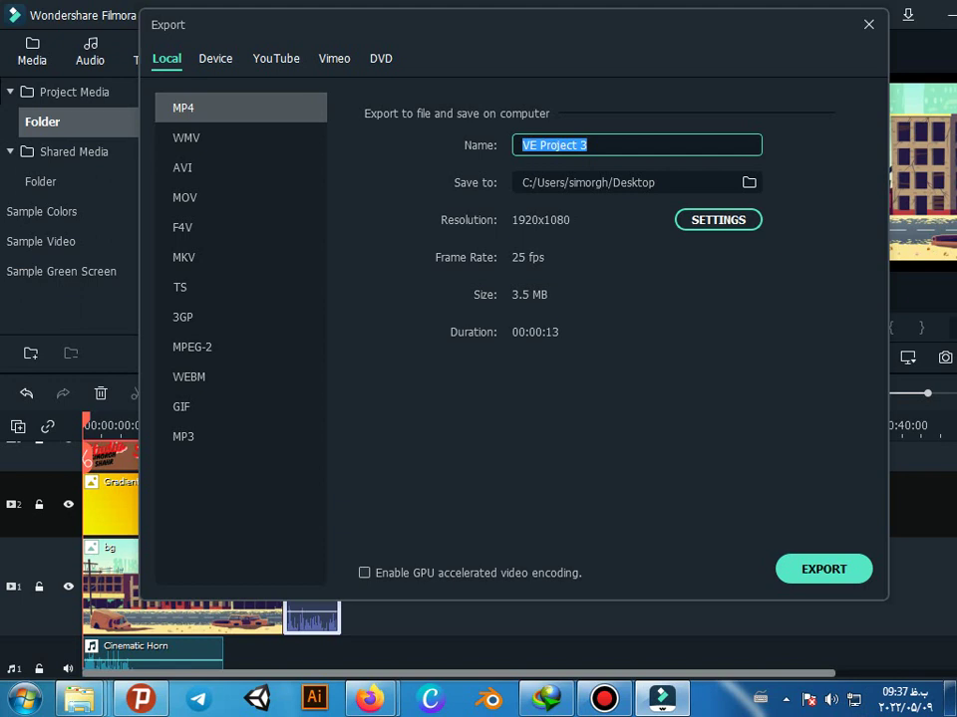
text(tu)
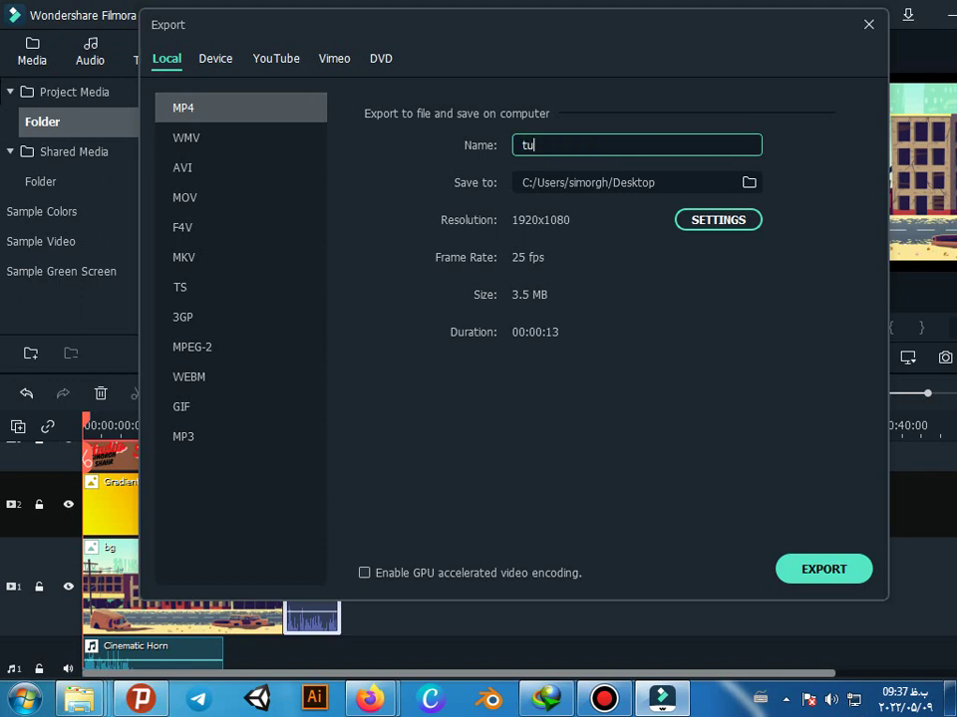
text(to)
text(ria)
text(l)
text( 1)
click(868, 24)
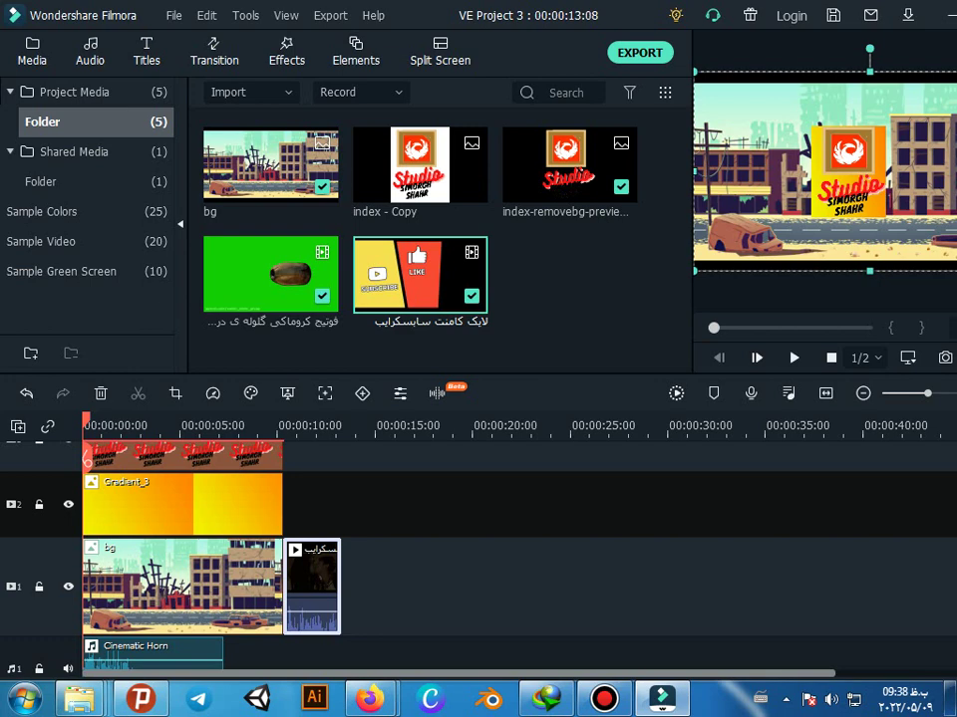
- Open the Elements library and scroll its grid to the Airplane elements
scroll(479, 558, up, 3)
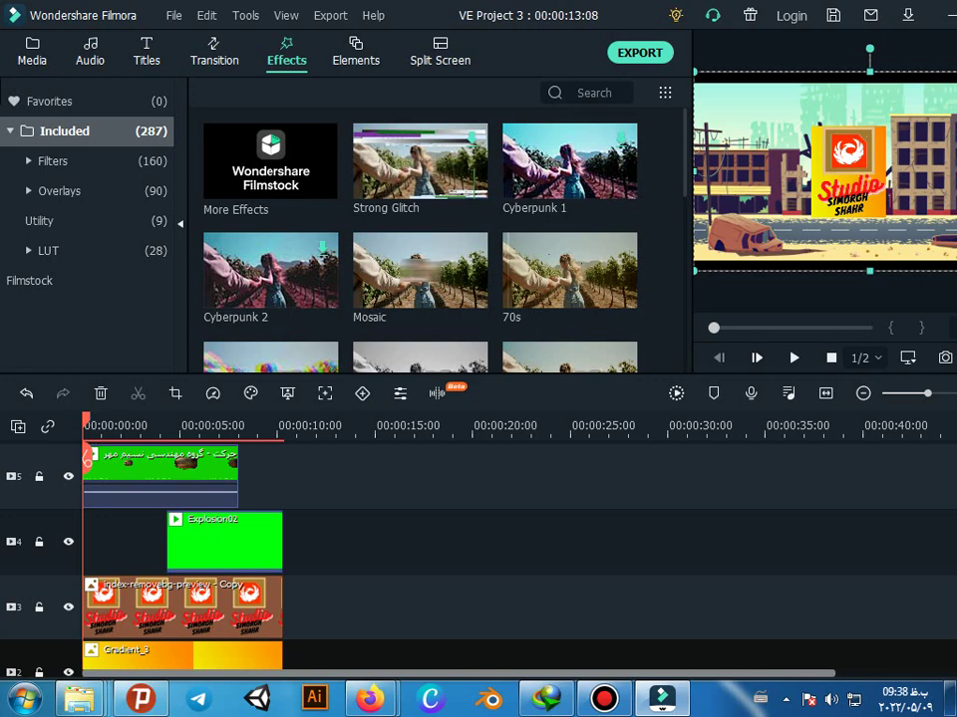
click(356, 50)
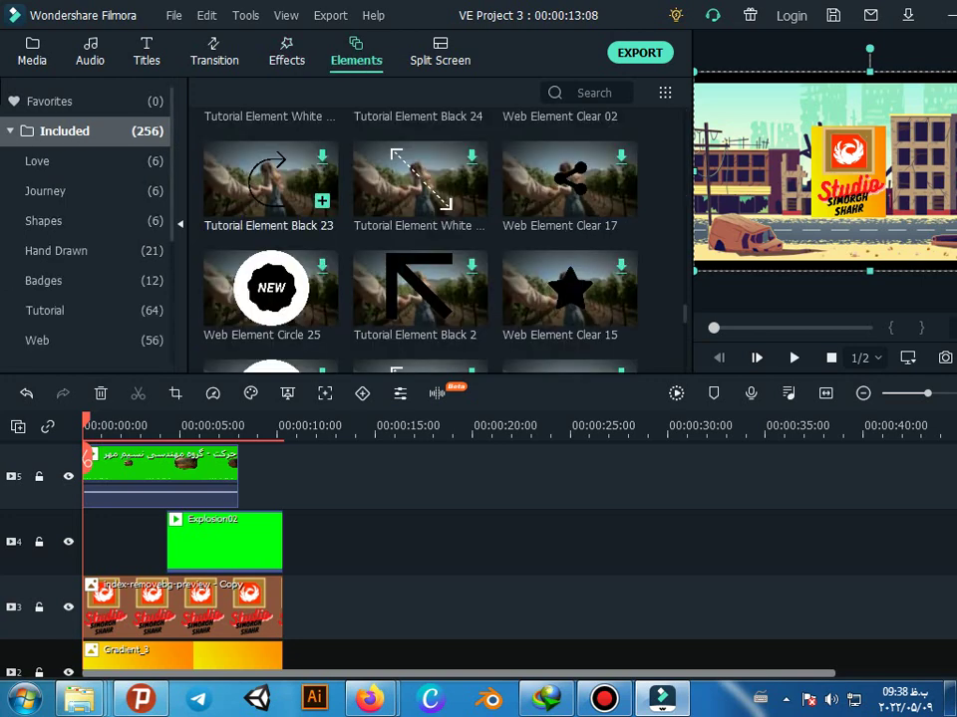
scroll(418, 289, down, 5)
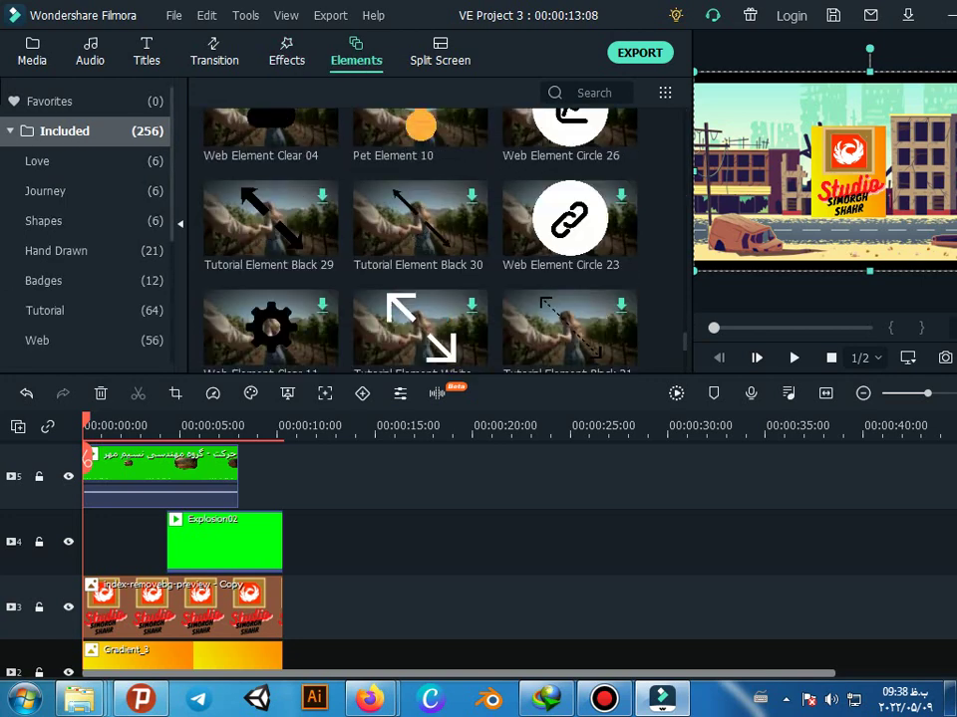
scroll(566, 239, down, 5)
scroll(566, 239, down, 5)
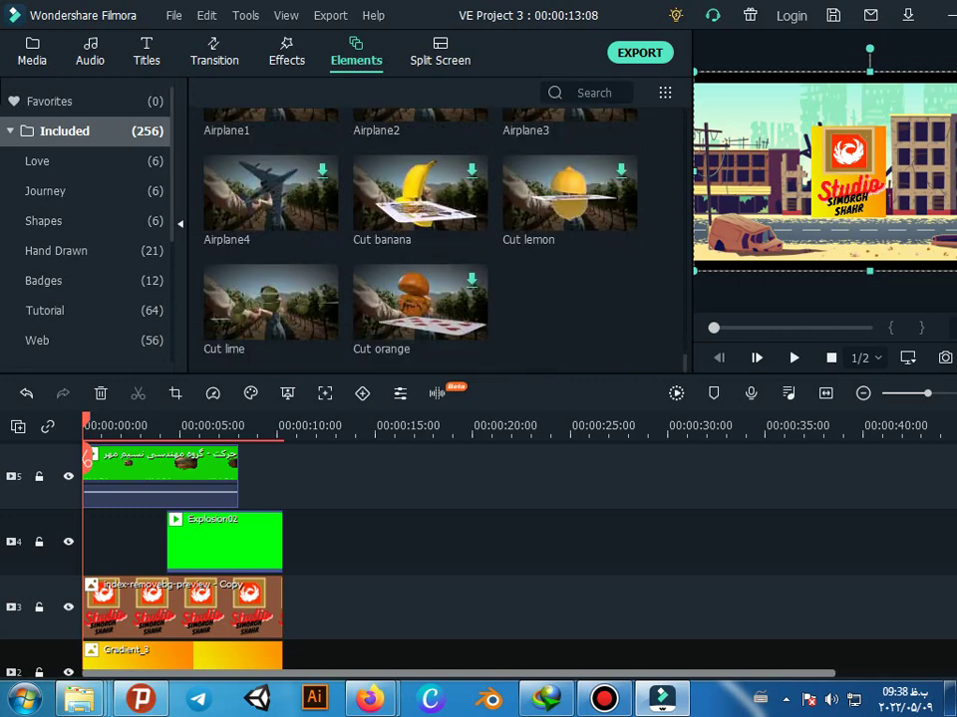
scroll(566, 239, up, 3)
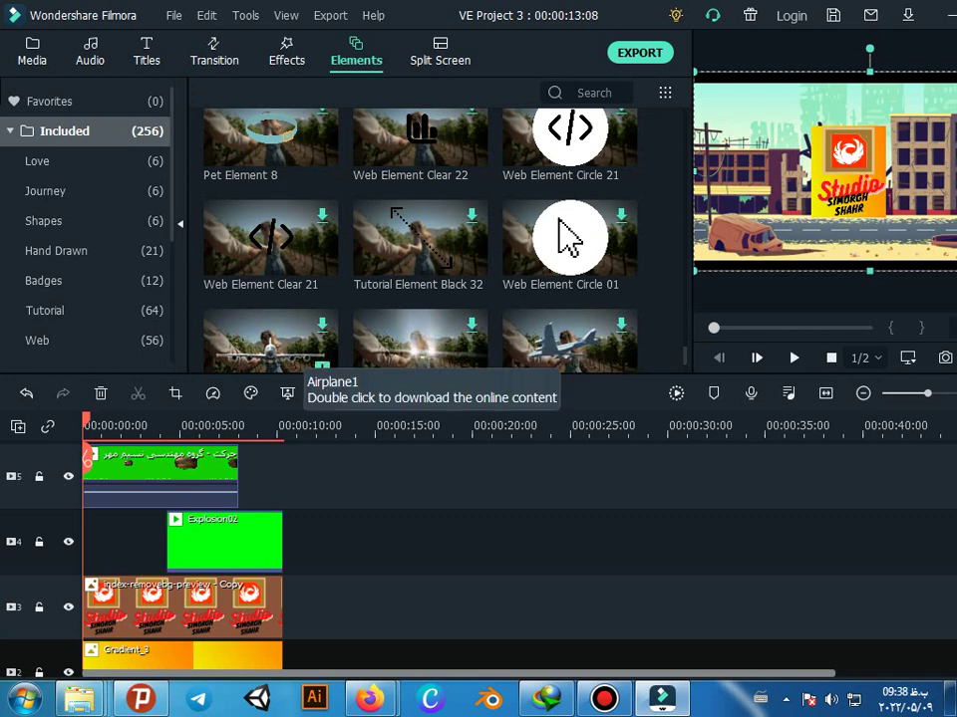
- Add the Airplane1 element to the timeline and place it on a new sixth track at 00:00
mouse_move(270, 339)
mouse_down()
mouse_move(329, 486)
mouse_move(259, 485)
mouse_up()
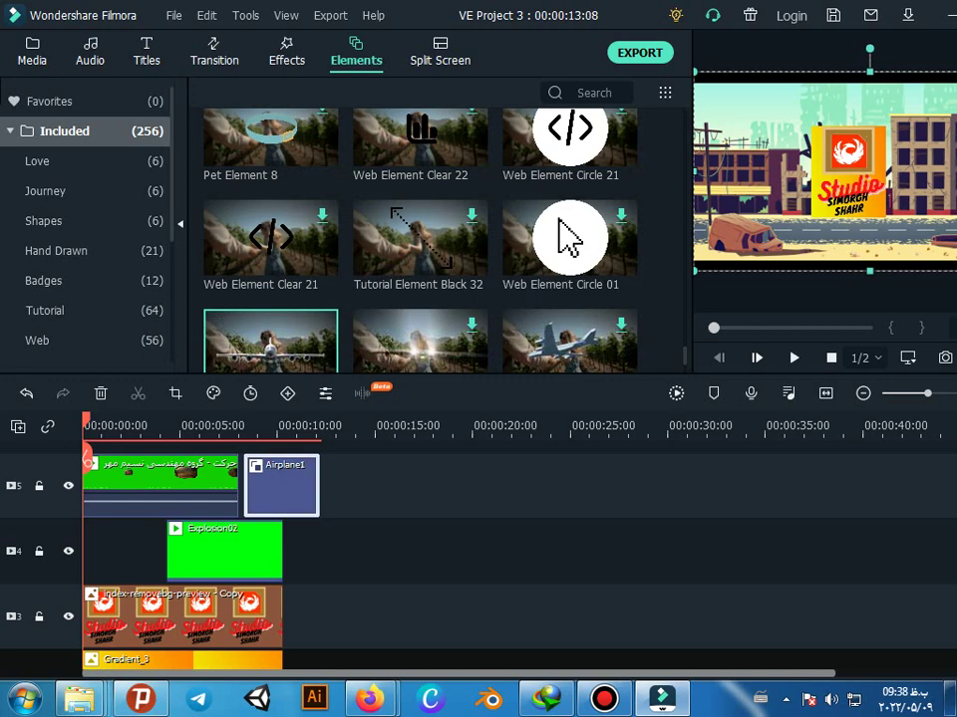
mouse_move(84, 425)
mouse_down()
mouse_move(316, 425)
mouse_move(260, 425)
mouse_up()
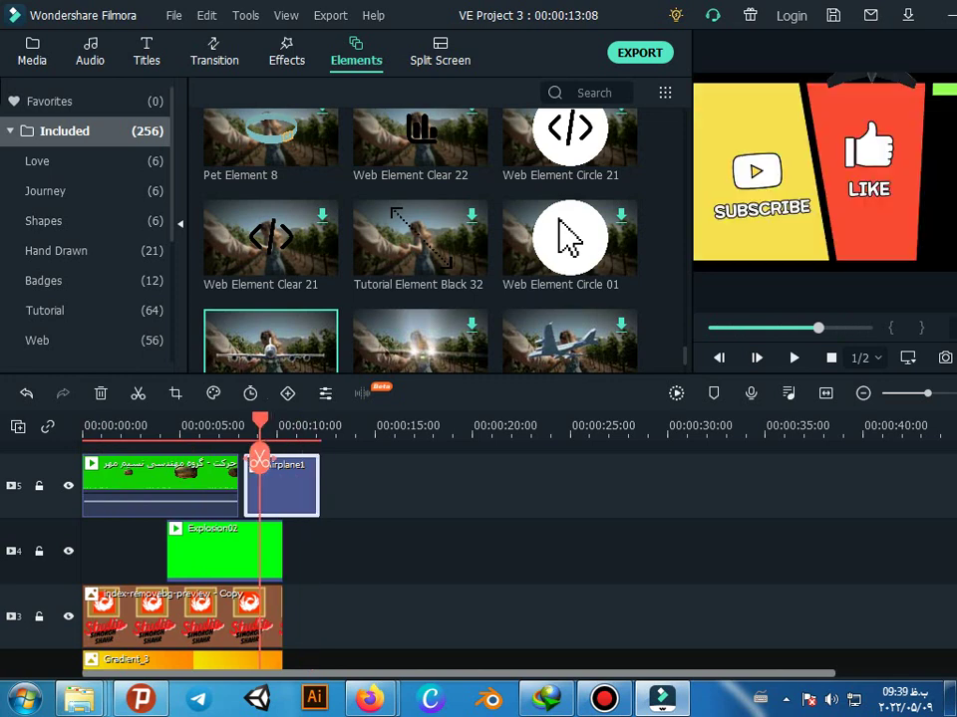
scroll(498, 558, up, 1)
drag(284, 538, 119, 473)
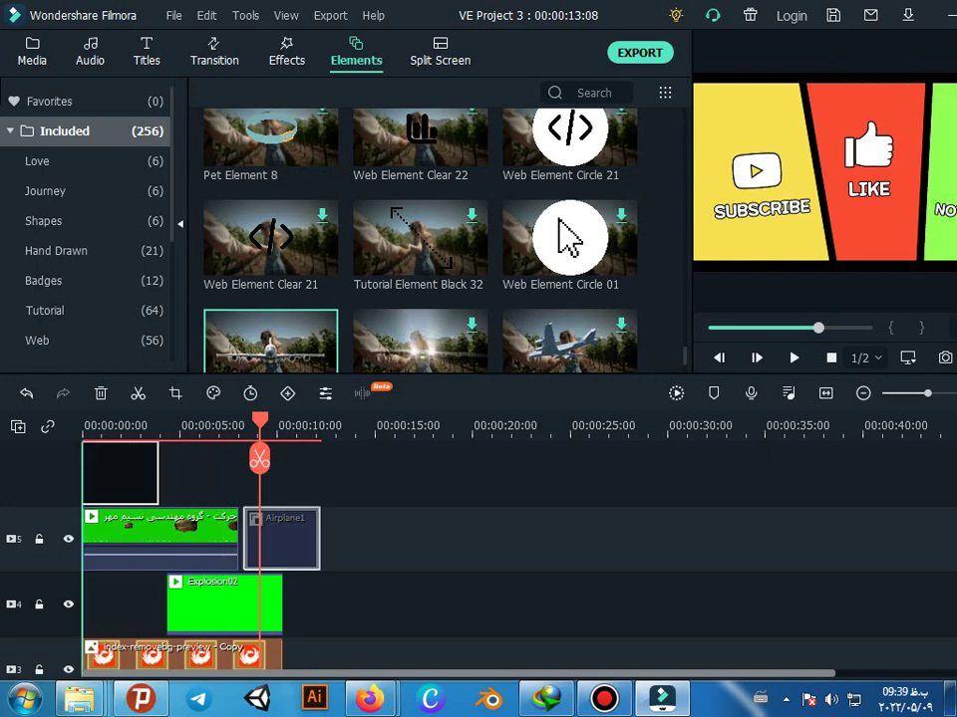
drag(120, 473, 119, 474)
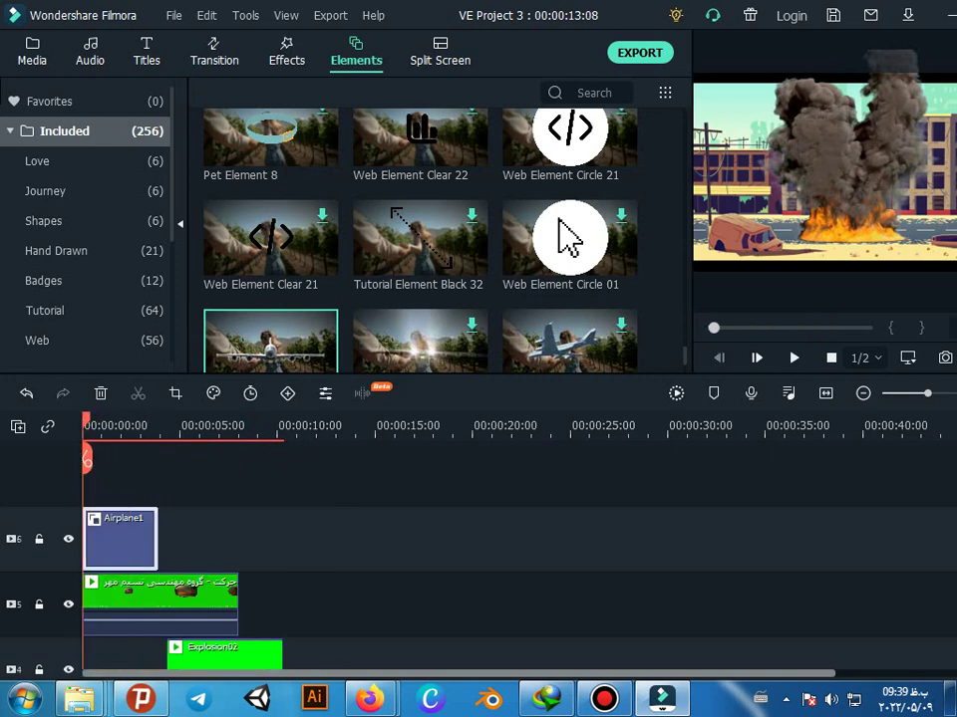
drag(86, 458, 101, 459)
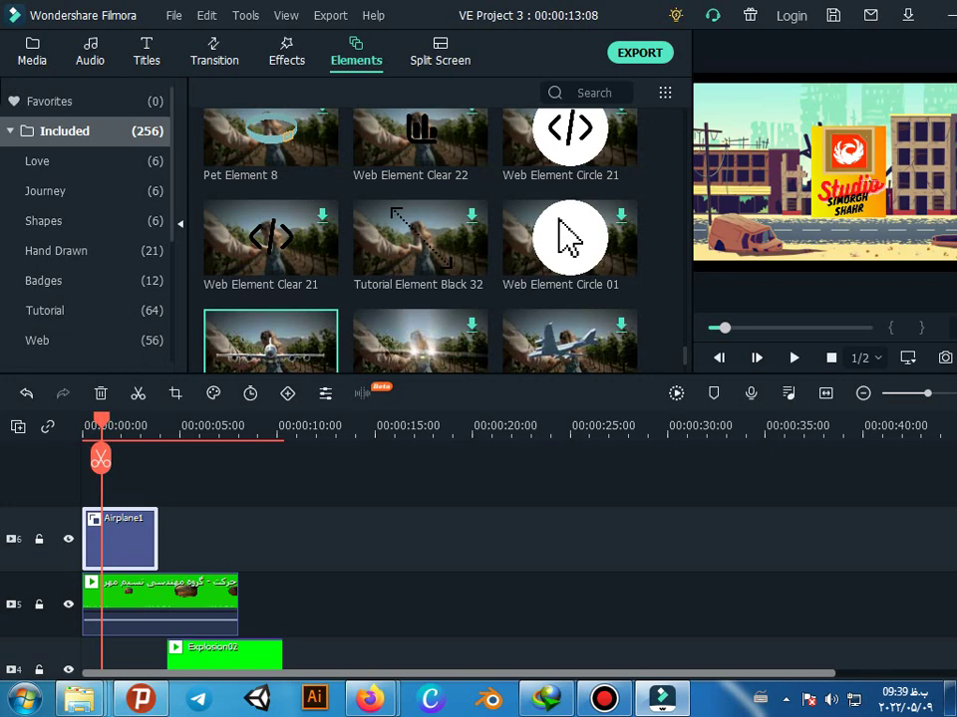
- At the two-second mark, move the airplane above the Studio billboard and play it back
mouse_move(101, 459)
mouse_down()
mouse_move(169, 458)
mouse_move(150, 458)
mouse_up()
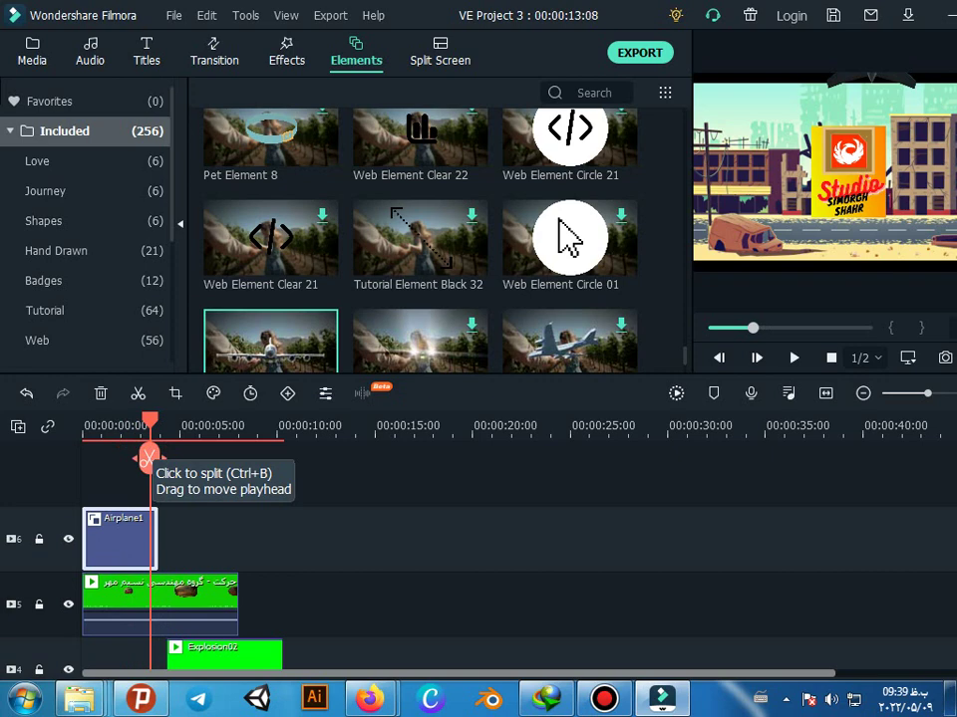
drag(150, 458, 127, 459)
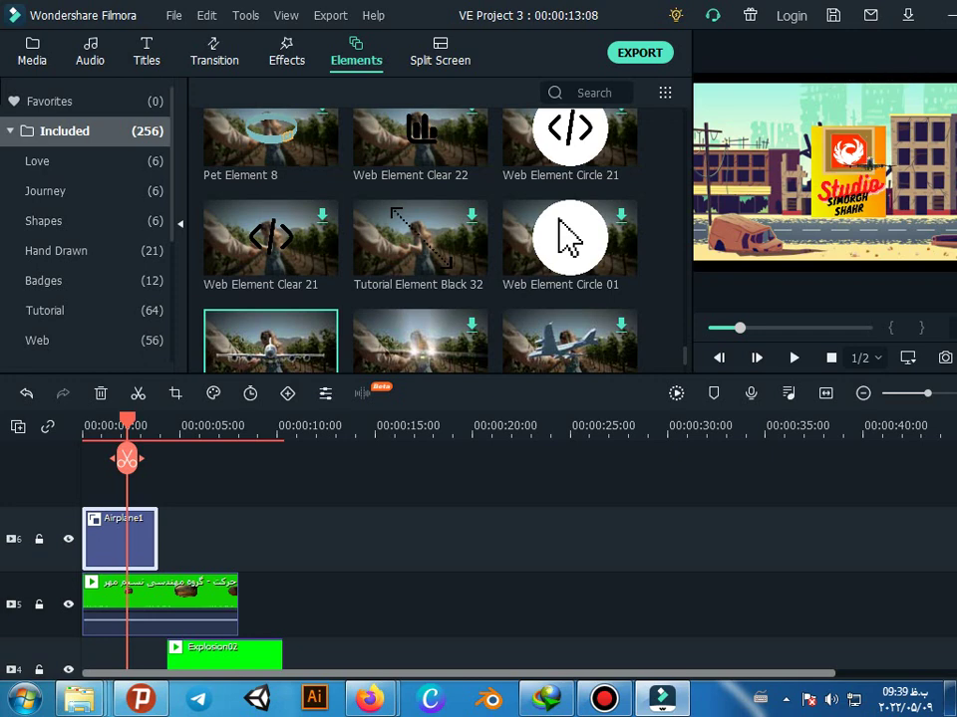
click(849, 165)
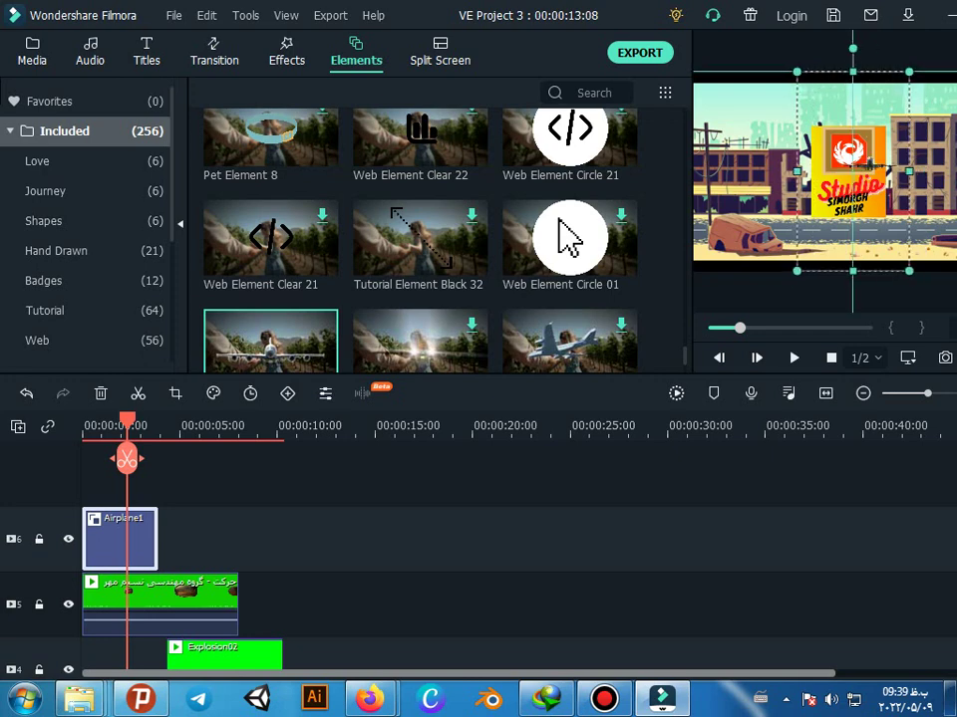
mouse_move(870, 171)
mouse_down()
mouse_move(852, 200)
mouse_move(852, 123)
mouse_up()
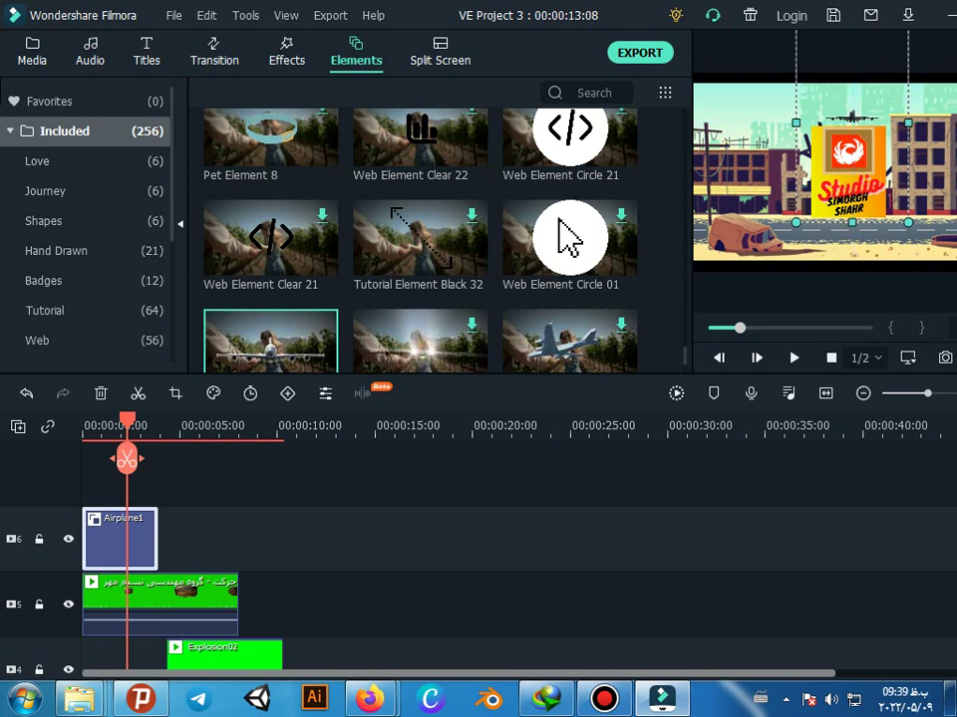
key(space)
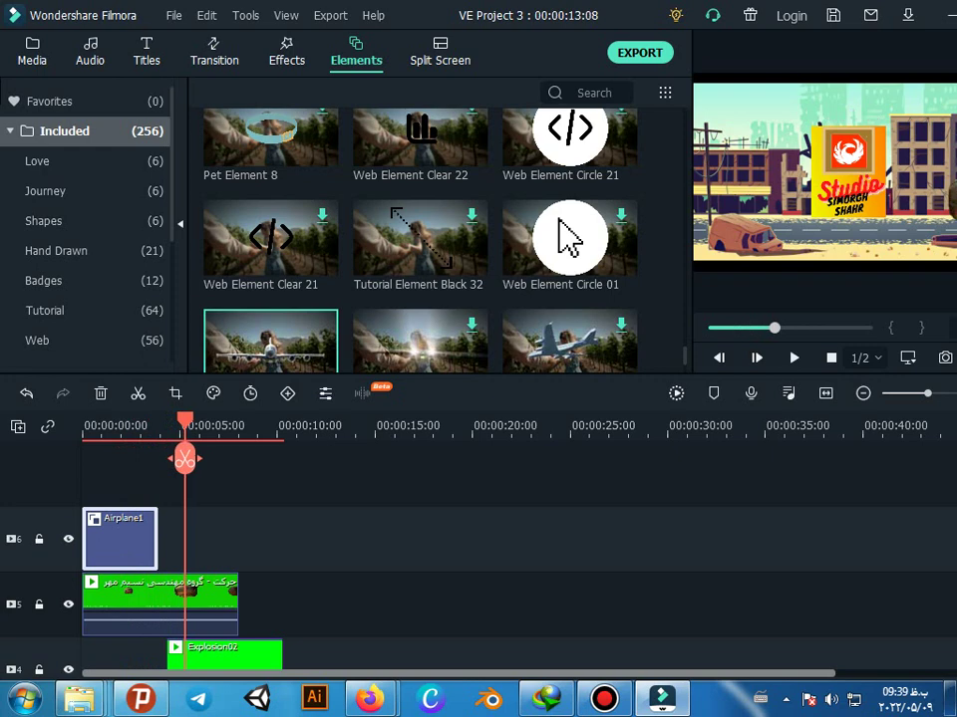
drag(185, 420, 85, 424)
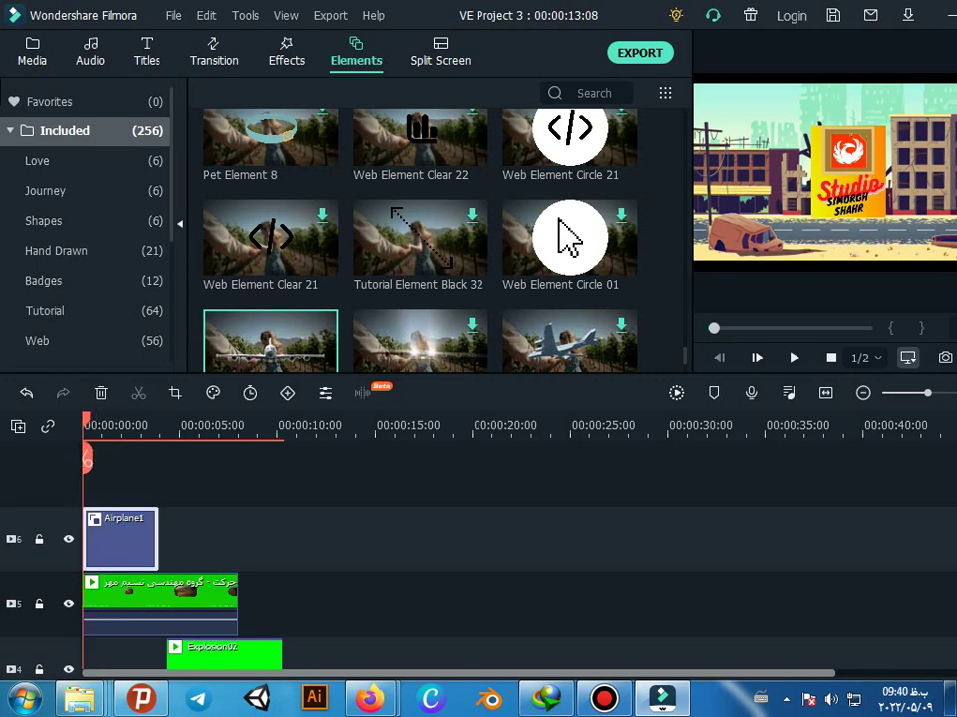
click(793, 356)
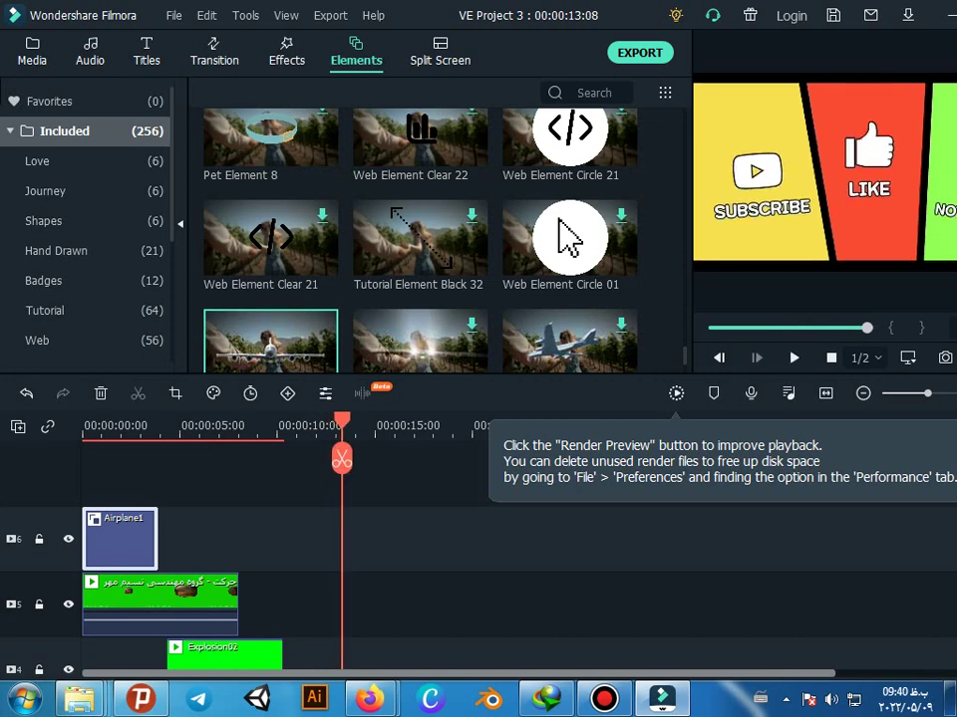
key(Home)
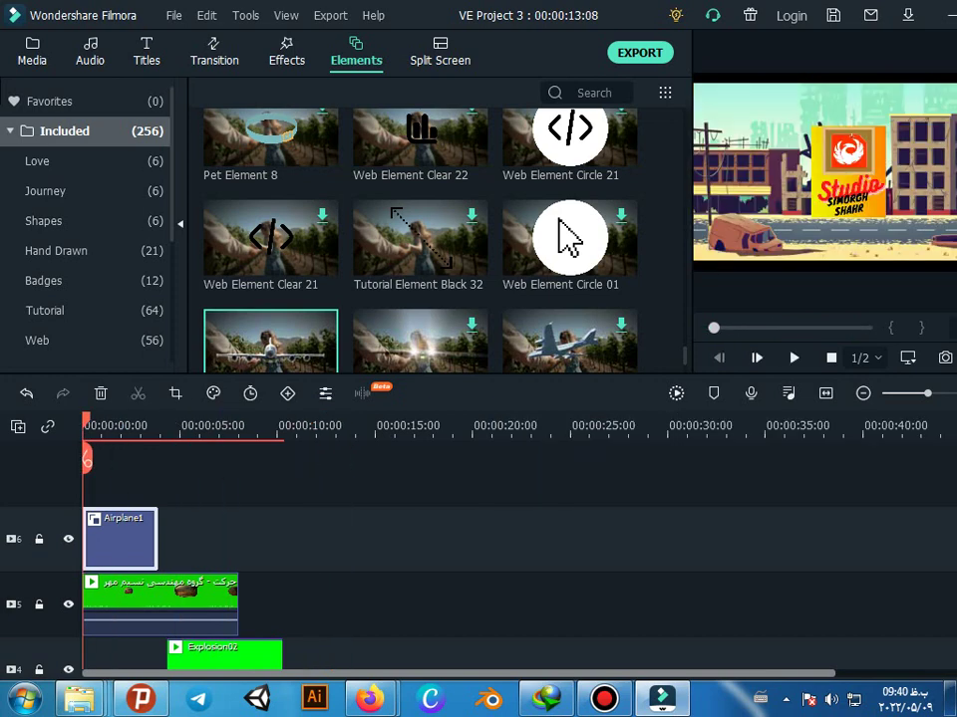
- Play the intro from just past the start to review the edit
mouse_move(569, 343)
drag(85, 458, 111, 458)
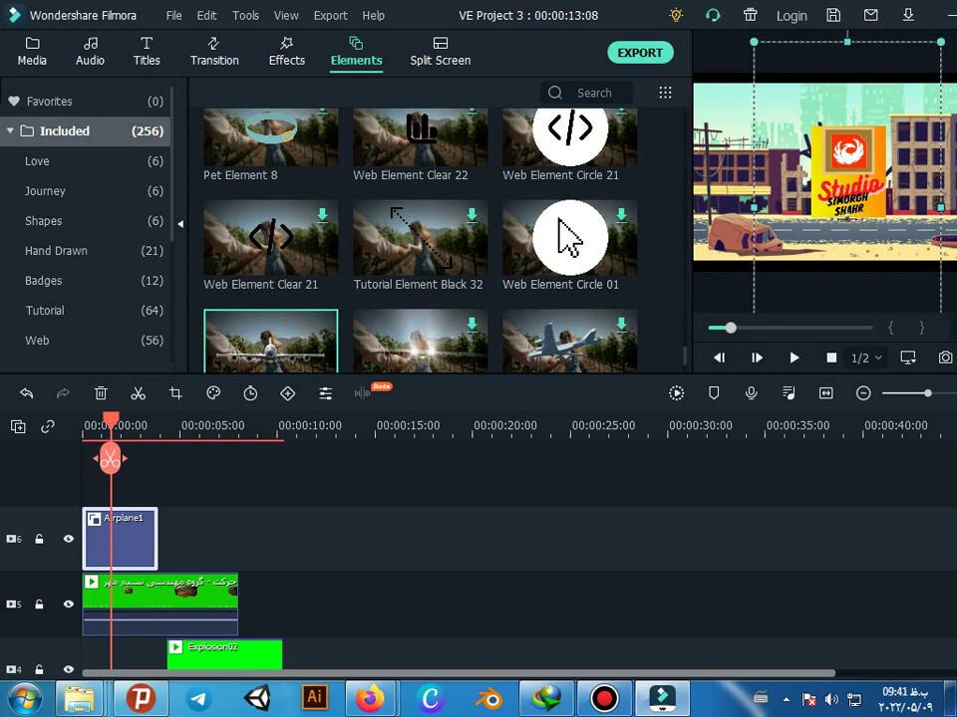
key(space)
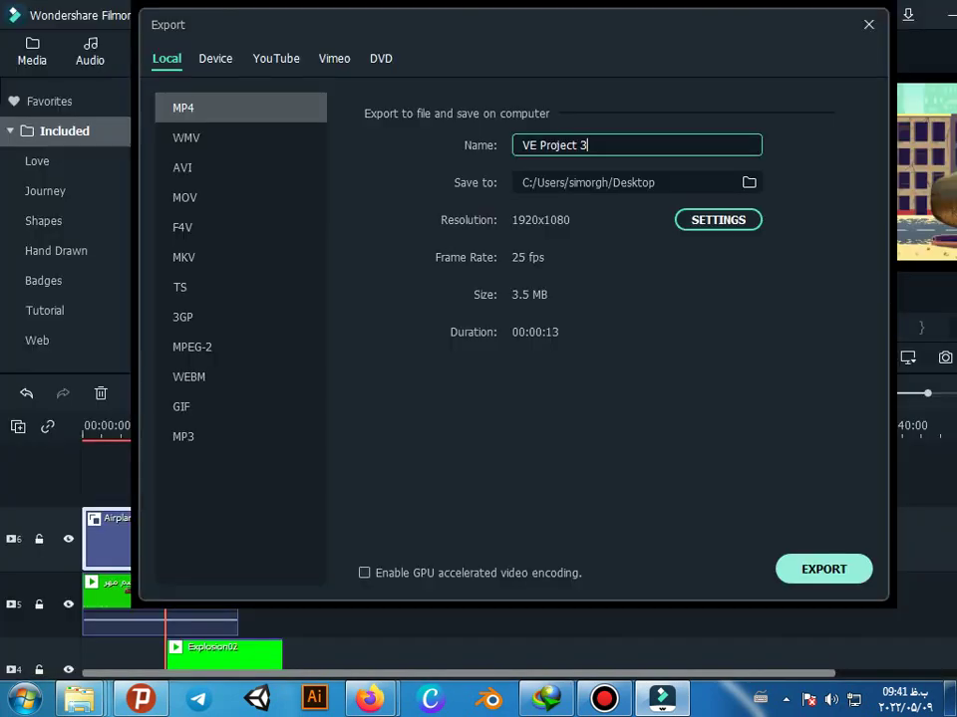
- Dismiss the Export dialog with Esc to return to the VE Project 3 timeline
key(Escape)
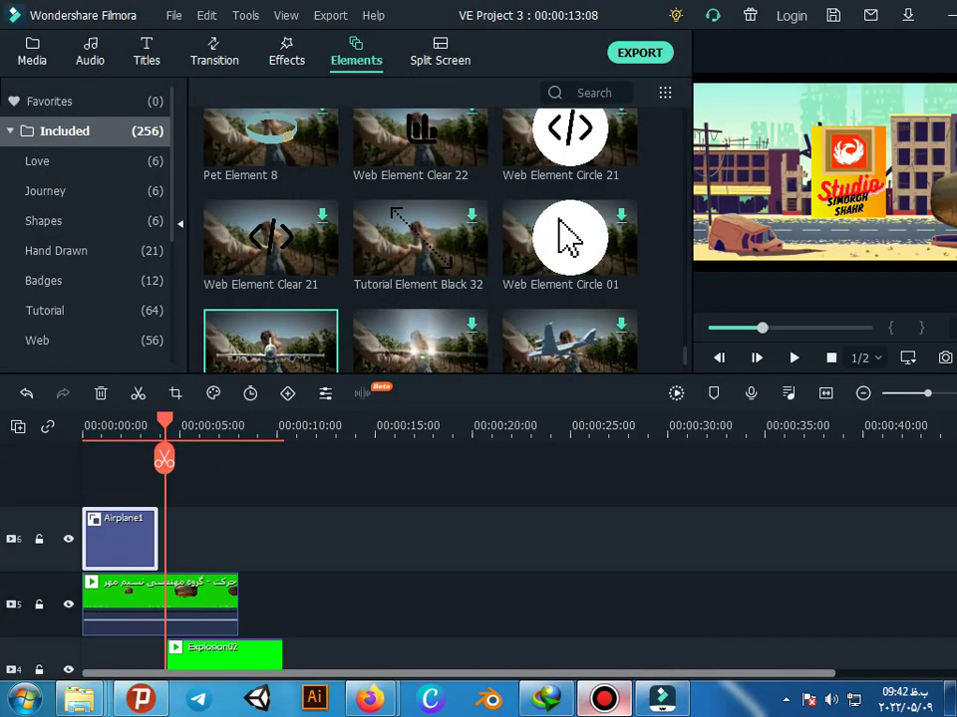
- Bring the Filmora dialog and the Bandicam recorder window to the front from the taskbar preview
mouse_move(660, 699)
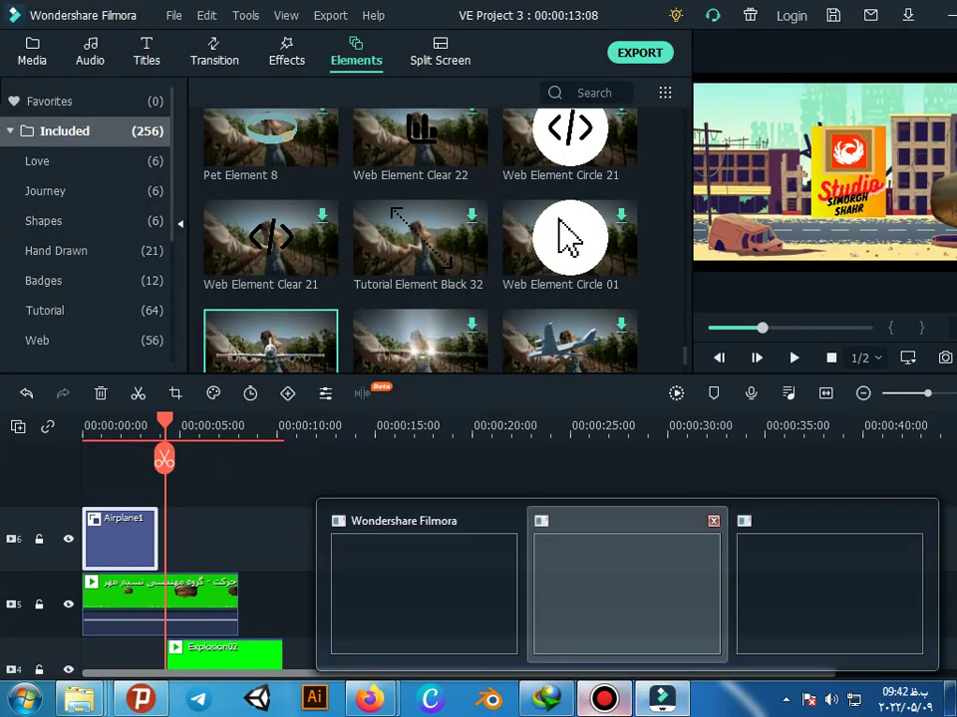
click(626, 594)
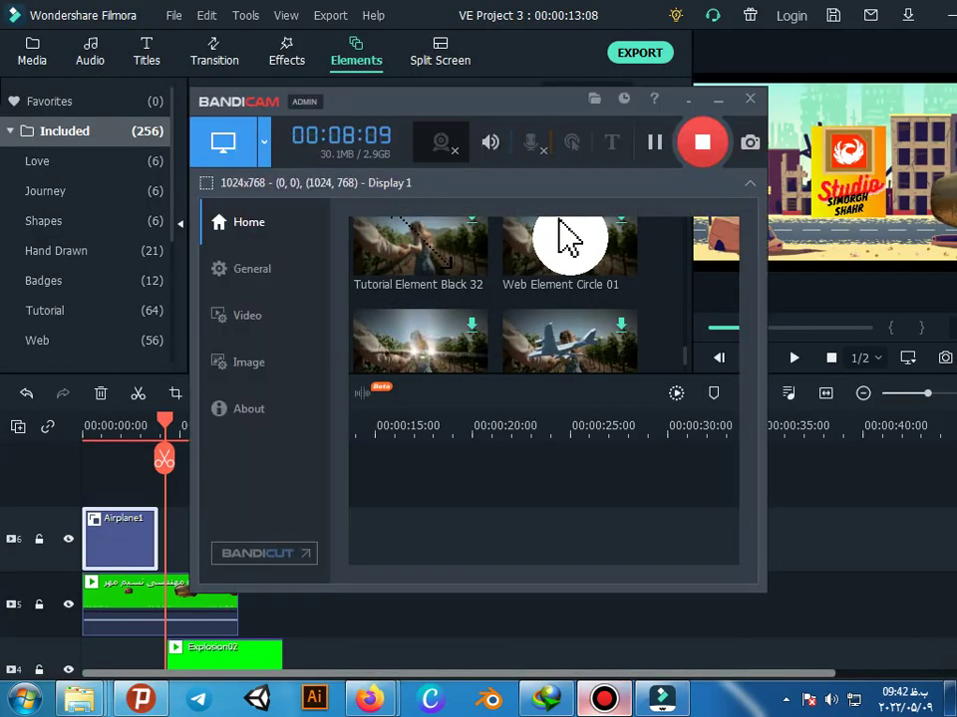